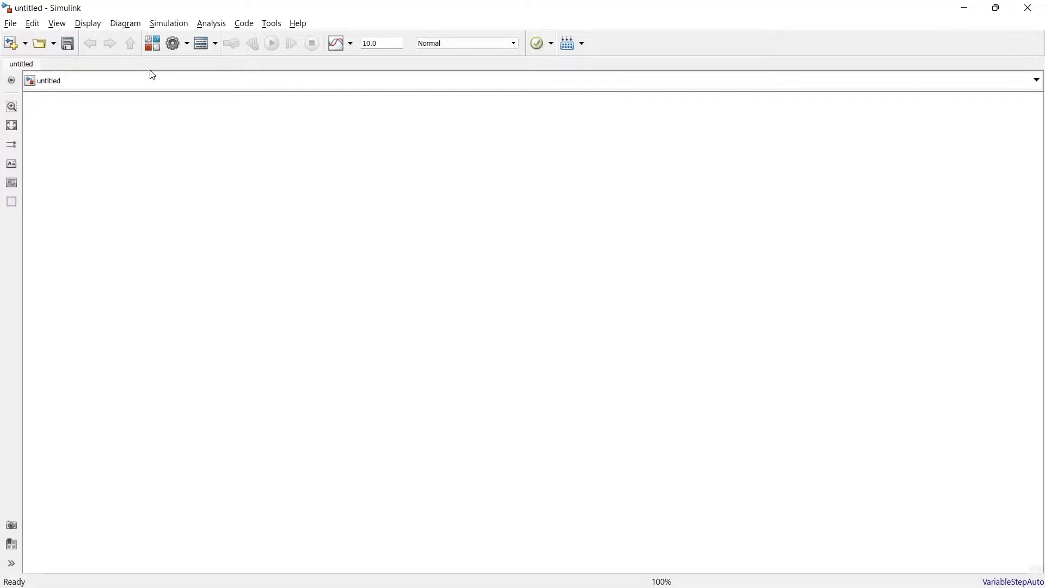
- In the Library Browser, expand Simscape > Power Systems > Specialized Technology
{"action": "left_click", "coordinate": [152, 45]}
{"action": "scroll", "coordinate": [81, 372], "scroll_direction": "down", "scroll_amount": 3}
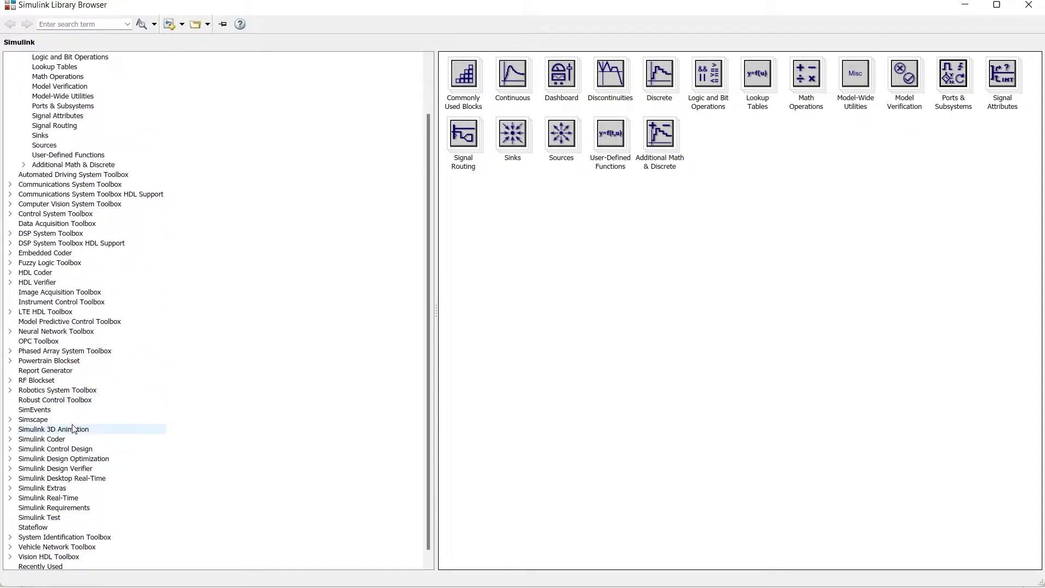
{"action": "left_click", "coordinate": [38, 419]}
{"action": "left_click", "coordinate": [10, 410]}
{"action": "double_click", "coordinate": [55, 390]}
{"action": "scroll", "coordinate": [82, 408], "scroll_direction": "down", "scroll_amount": 2}
{"action": "double_click", "coordinate": [81, 360]}
- Browse the Fundamental Blocks: Power Electronics, Elements, Electrical Sources and Measurements
{"action": "left_click", "coordinate": [51, 370]}
{"action": "left_click", "coordinate": [100, 429]}
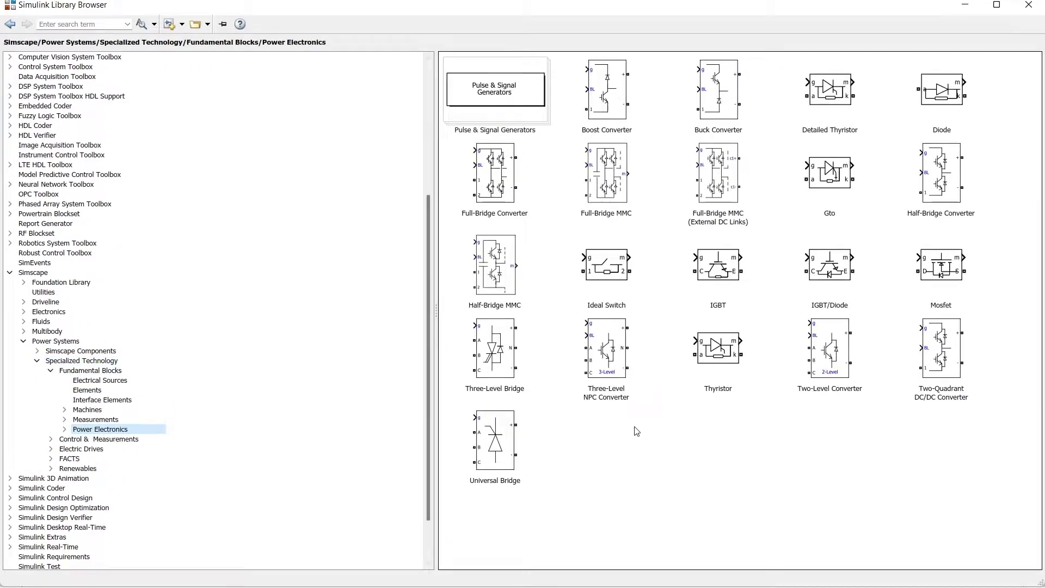
{"action": "left_click", "coordinate": [87, 389]}
{"action": "key", "text": "Up"}
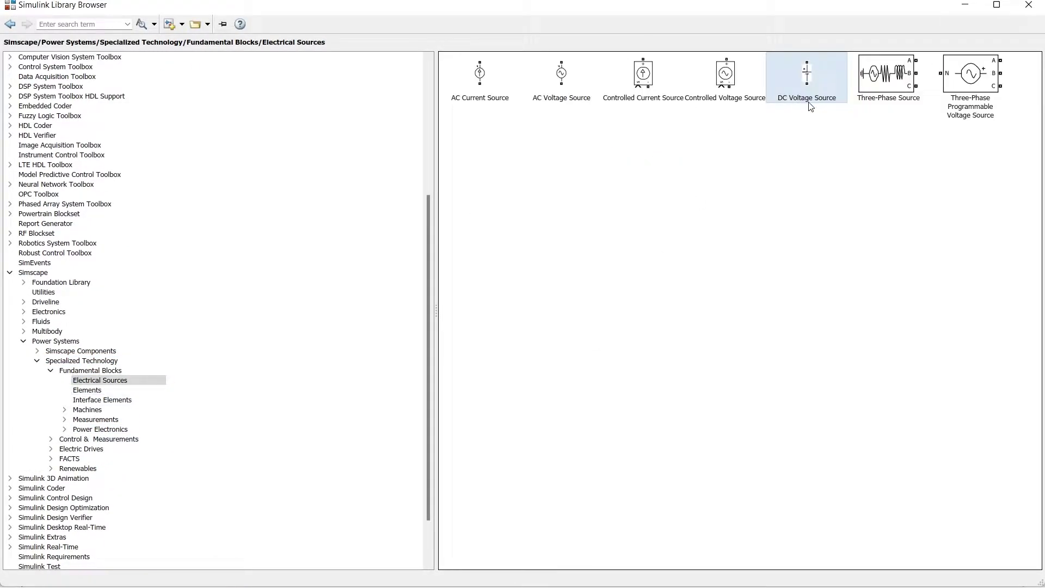
{"action": "key", "text": "Down"}
{"action": "key", "text": "Down"}
{"action": "key", "text": "Down"}
{"action": "key", "text": "Down"}
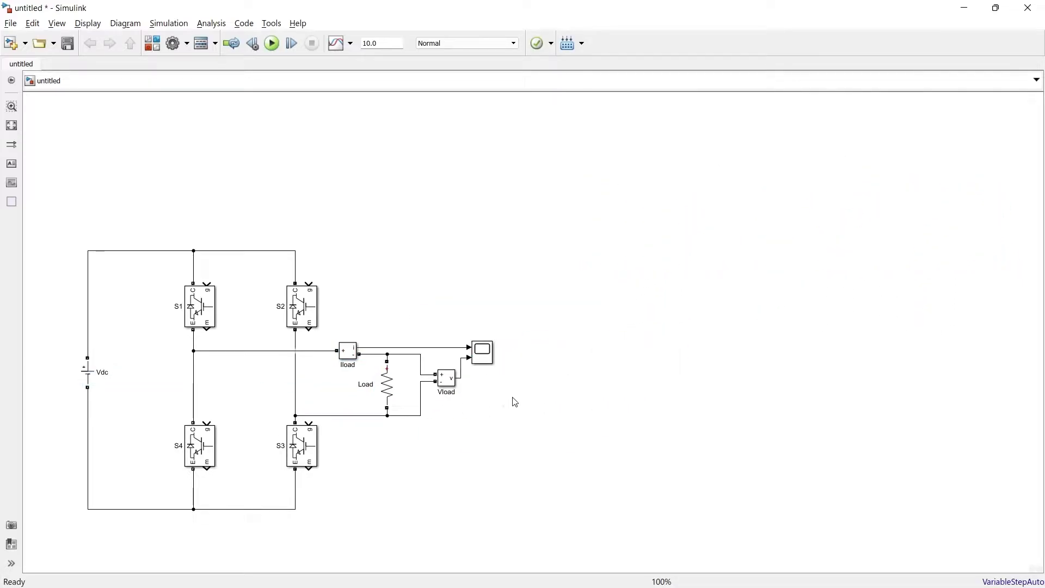
- Leave the source and the 50 Ohm Load unchanged, then insert a Pulse Generator block
{"action": "double_click", "coordinate": [87, 372]}
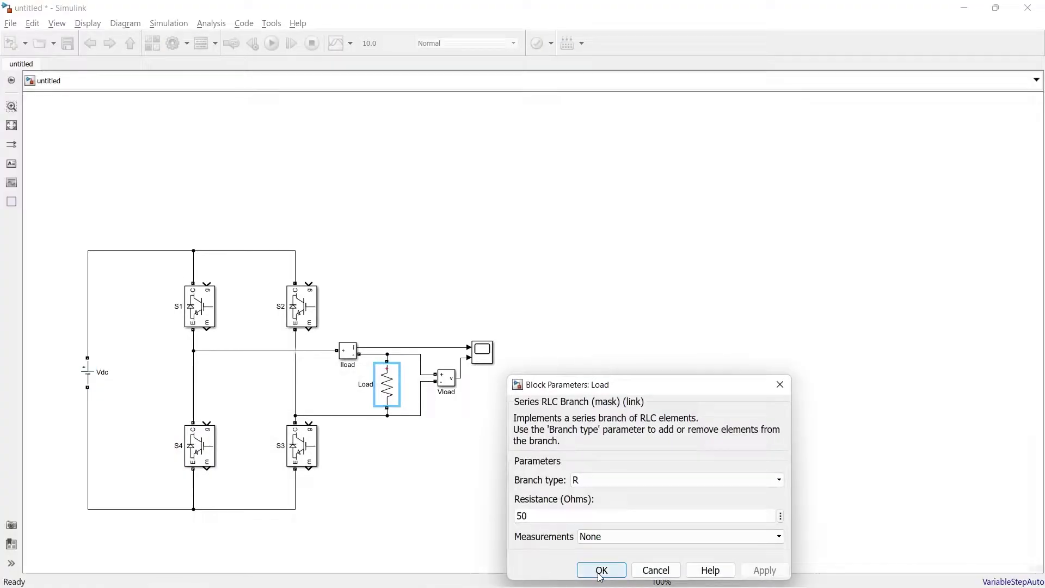
{"action": "left_click", "coordinate": [601, 570]}
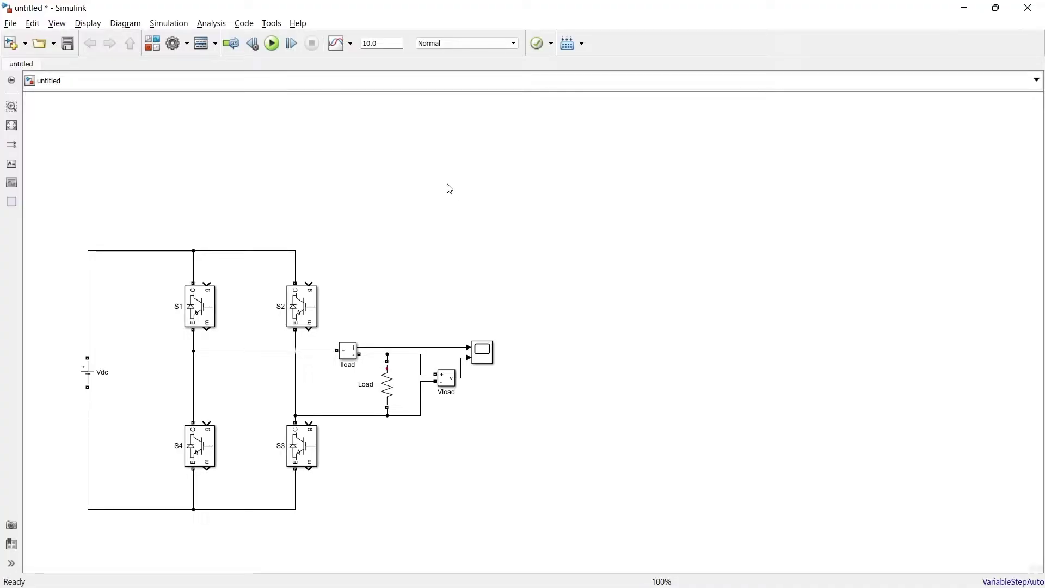
{"action": "type", "text": "pulse"}
{"action": "key", "text": "Return"}
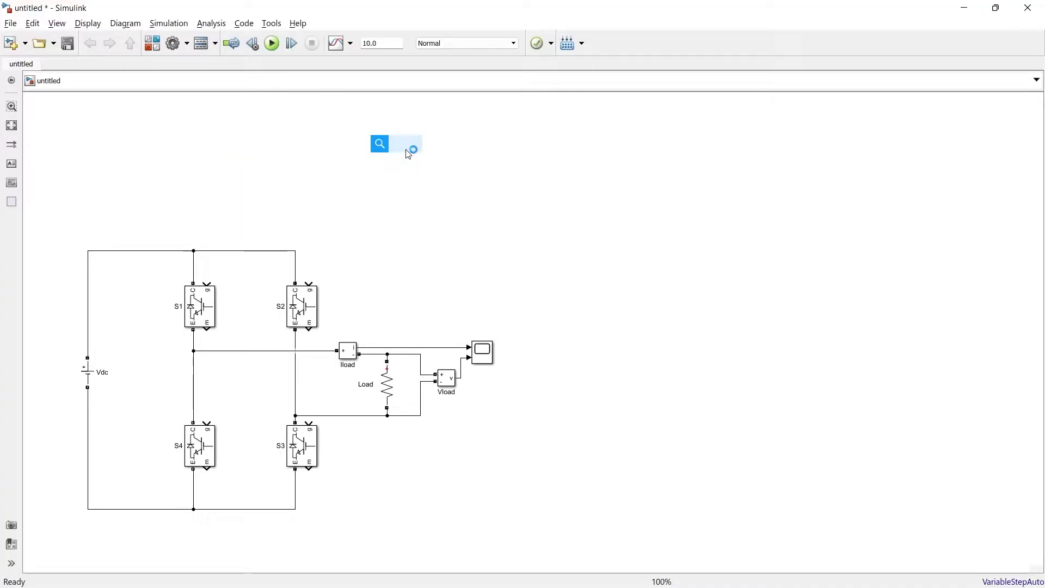
- Give the Pulse Generator a 0.02 s period and 50% pulse width
{"action": "double_click", "coordinate": [408, 154]}
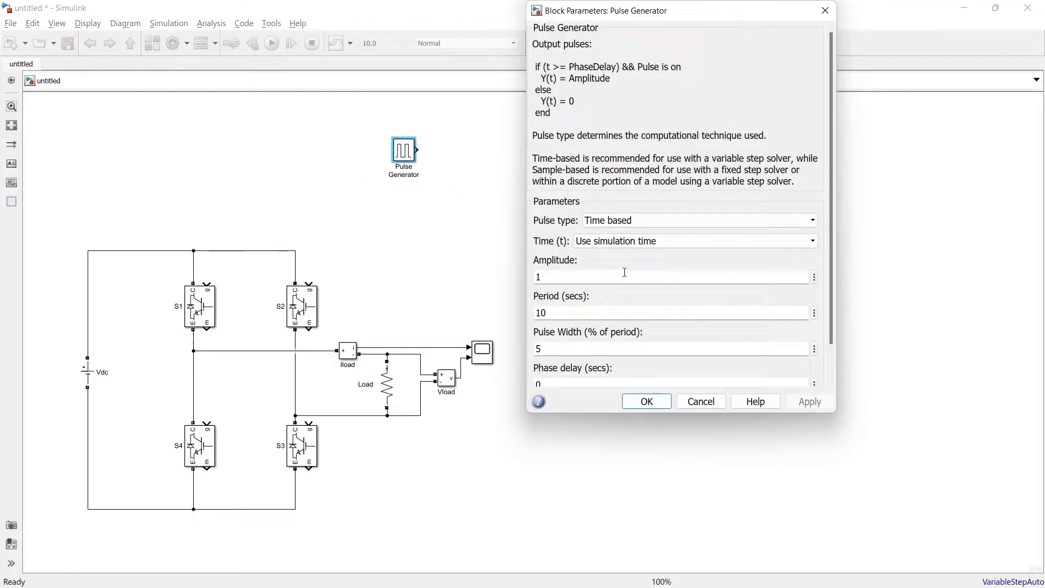
{"action": "left_click", "coordinate": [593, 315]}
{"action": "type", "text": "0.02"}
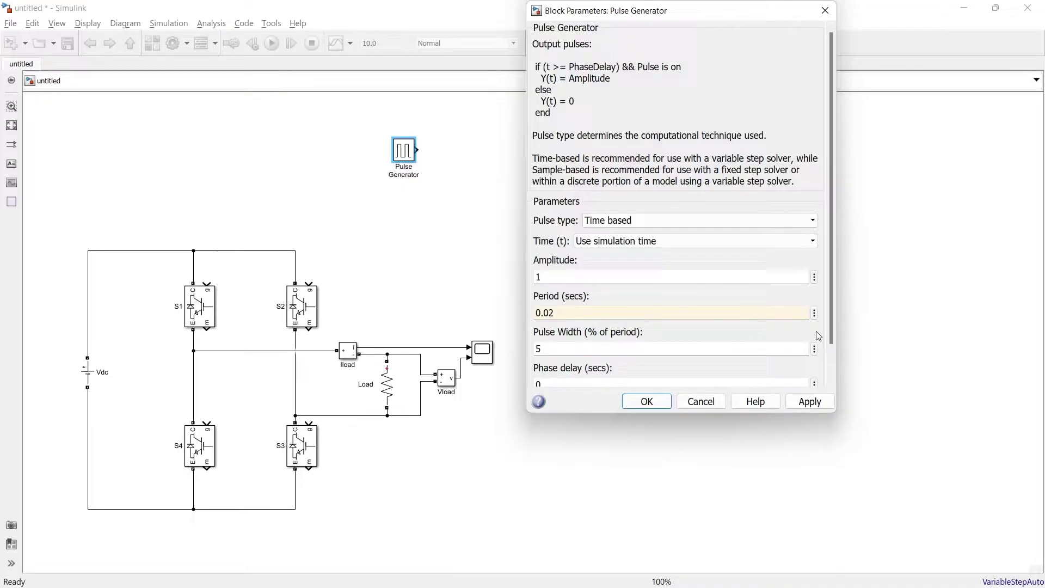
{"action": "scroll", "coordinate": [815, 331], "scroll_direction": "down", "scroll_amount": 3}
{"action": "type", "text": "5"}
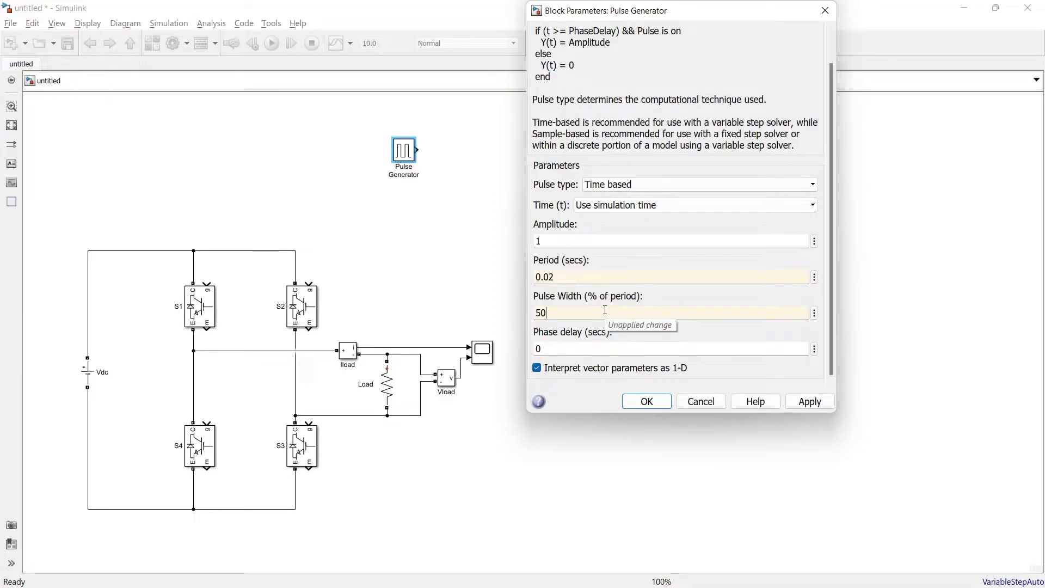
{"action": "left_click", "coordinate": [647, 401]}
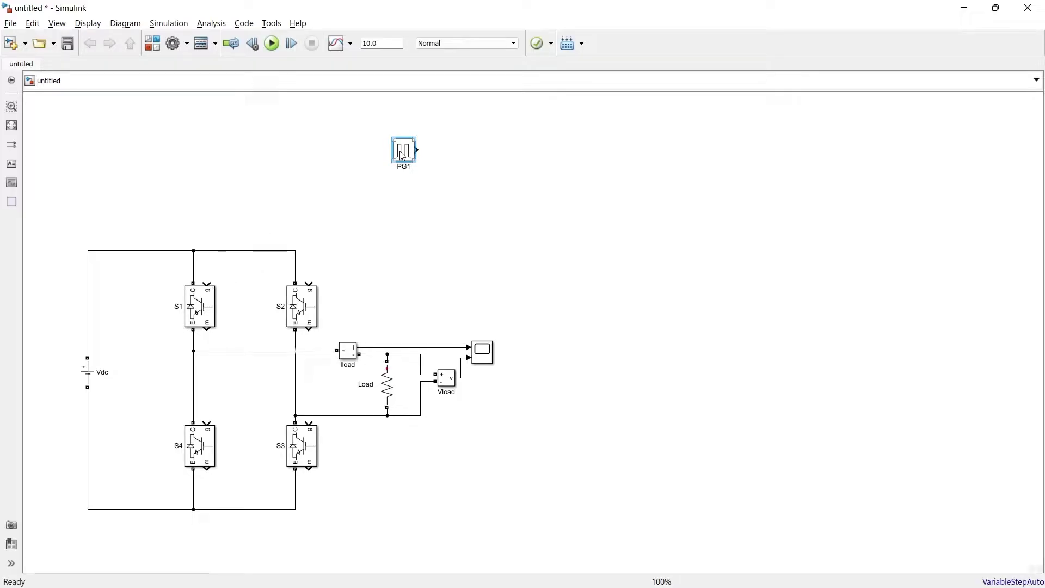
- Paste a copy of PG1 as PG2 directly below it and edit its phase delay
{"action": "key", "text": "ctrl+v"}
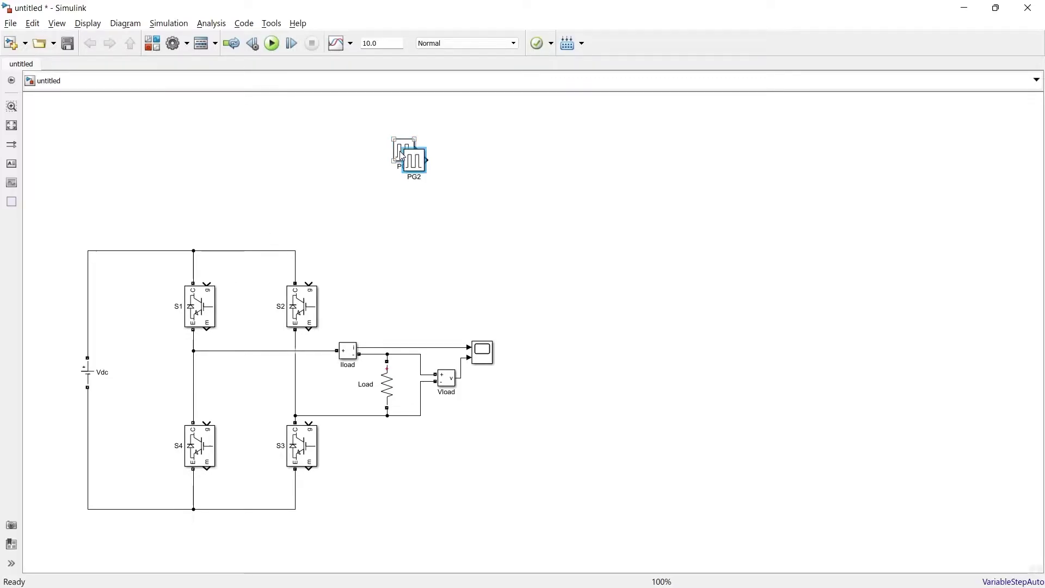
{"action": "left_click_drag", "start_coordinate": [430, 170], "coordinate": [410, 202]}
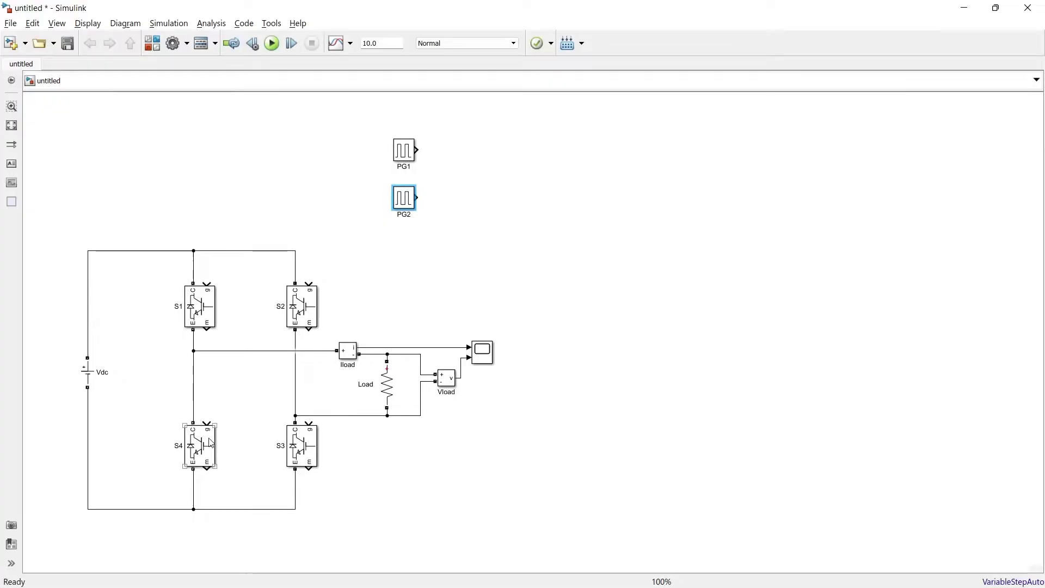
{"action": "key", "text": "Return"}
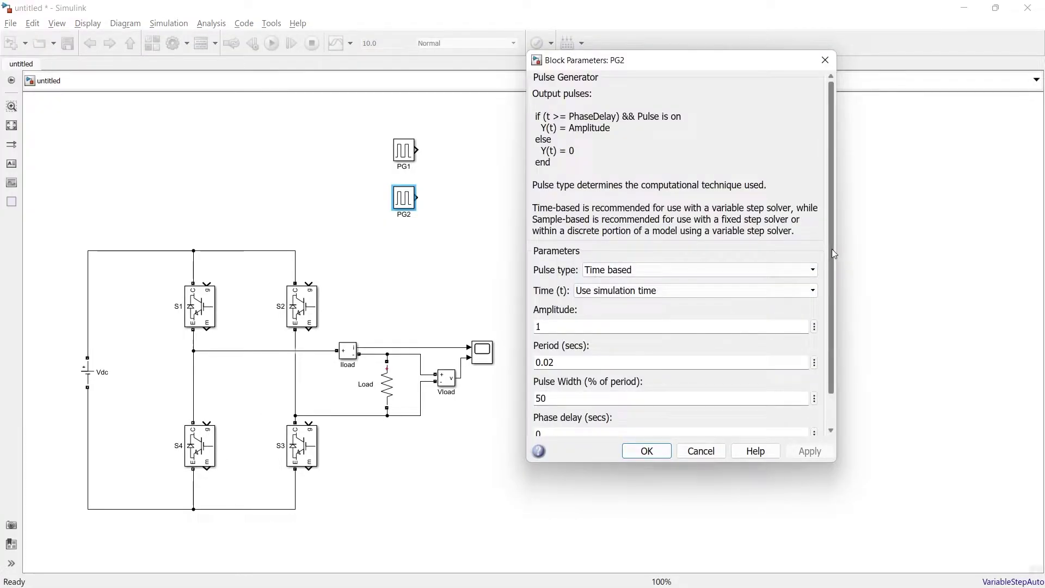
{"action": "scroll", "coordinate": [831, 249], "scroll_direction": "down", "scroll_amount": 2}
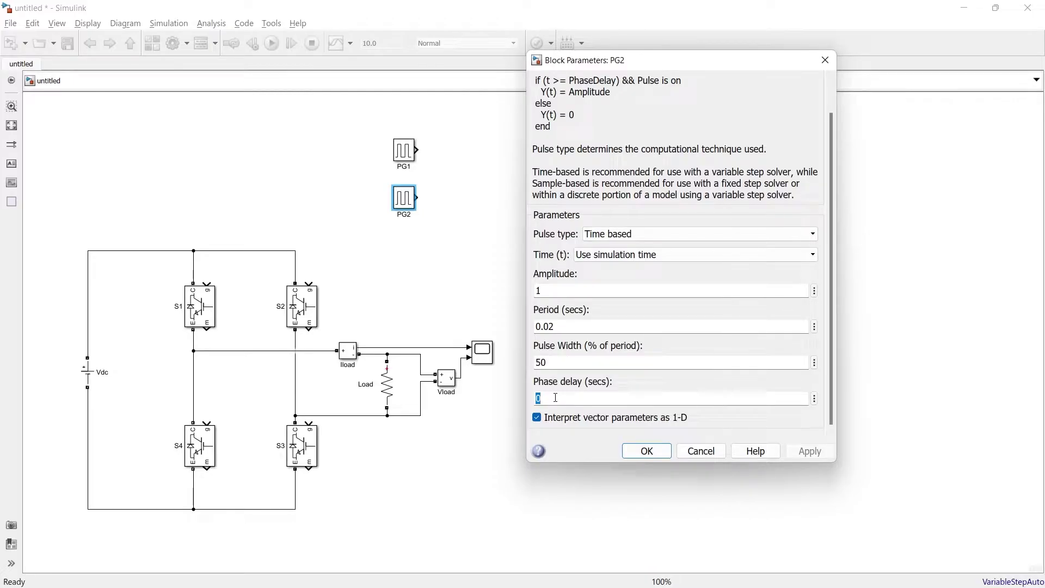
{"action": "type", "text": "0.01"}
{"action": "key", "text": "Return"}
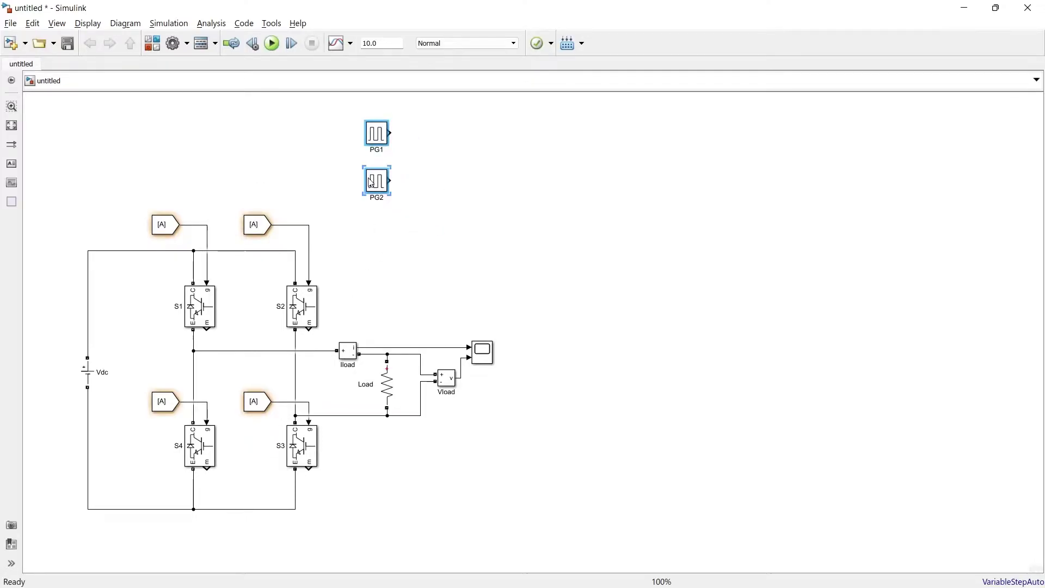
- Add a Goto block after PG1 and connect a second Goto block beside PG2
{"action": "double_click", "coordinate": [148, 128]}
{"action": "type", "text": "goto"}
{"action": "key", "text": "Return"}
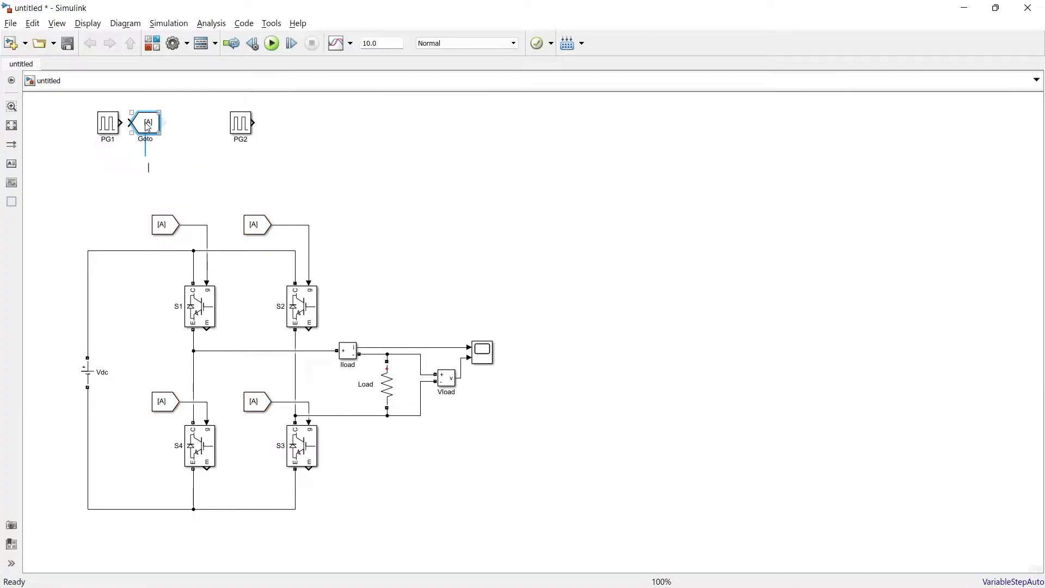
{"action": "left_click_drag", "start_coordinate": [154, 122], "coordinate": [274, 126]}
{"action": "left_click", "coordinate": [426, 163]}
- Tag the four gate From blocks S1, S2, S3 and S4
{"action": "double_click", "coordinate": [161, 224]}
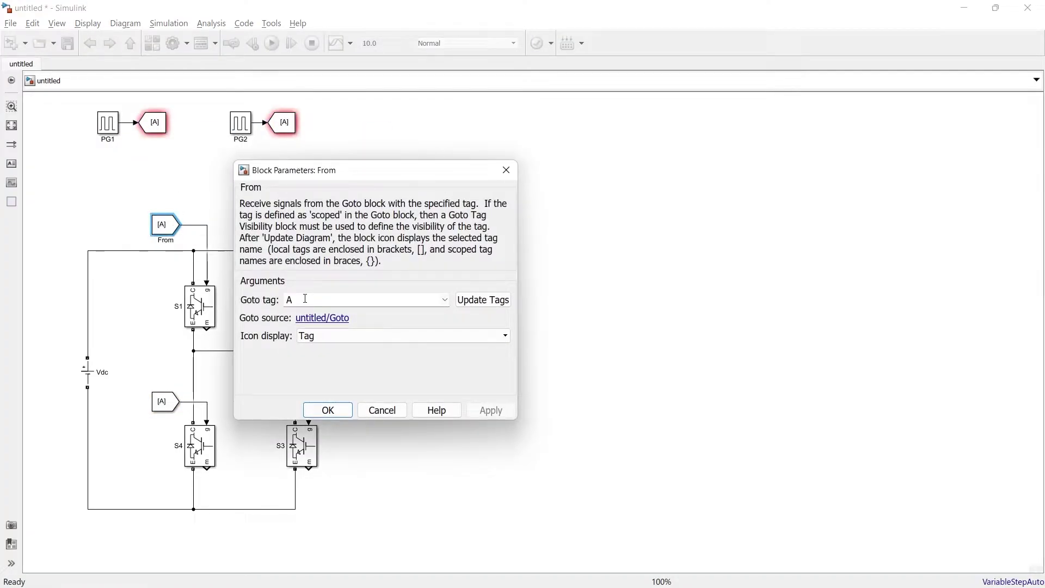
{"action": "type", "text": "S1"}
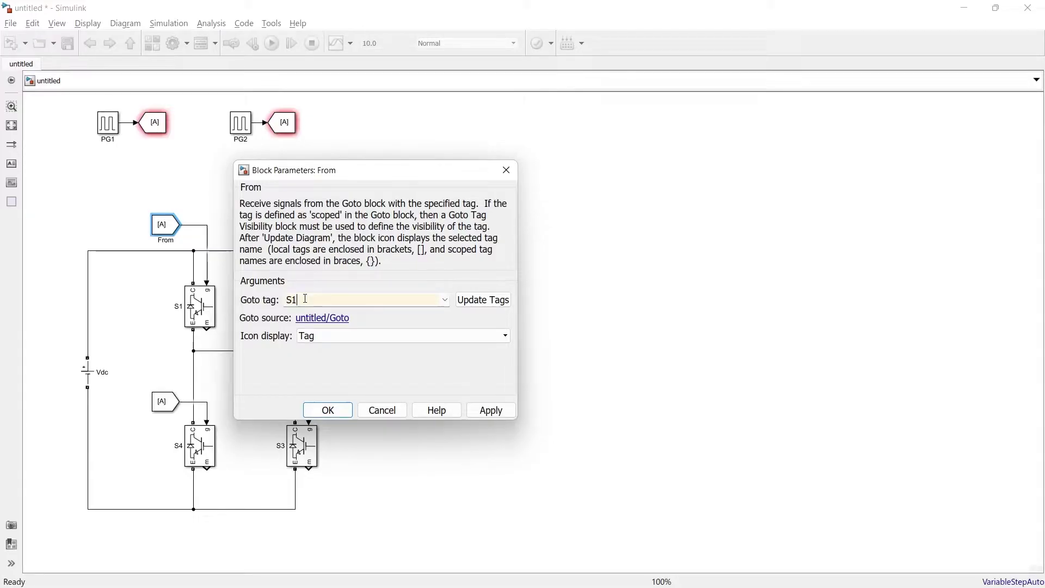
{"action": "left_click", "coordinate": [344, 409]}
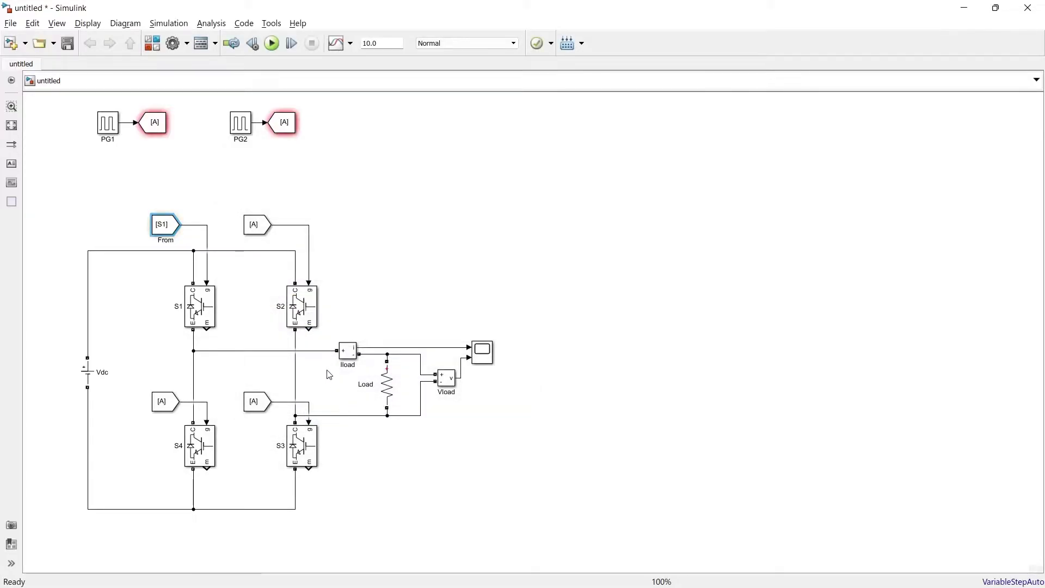
{"action": "double_click", "coordinate": [254, 224]}
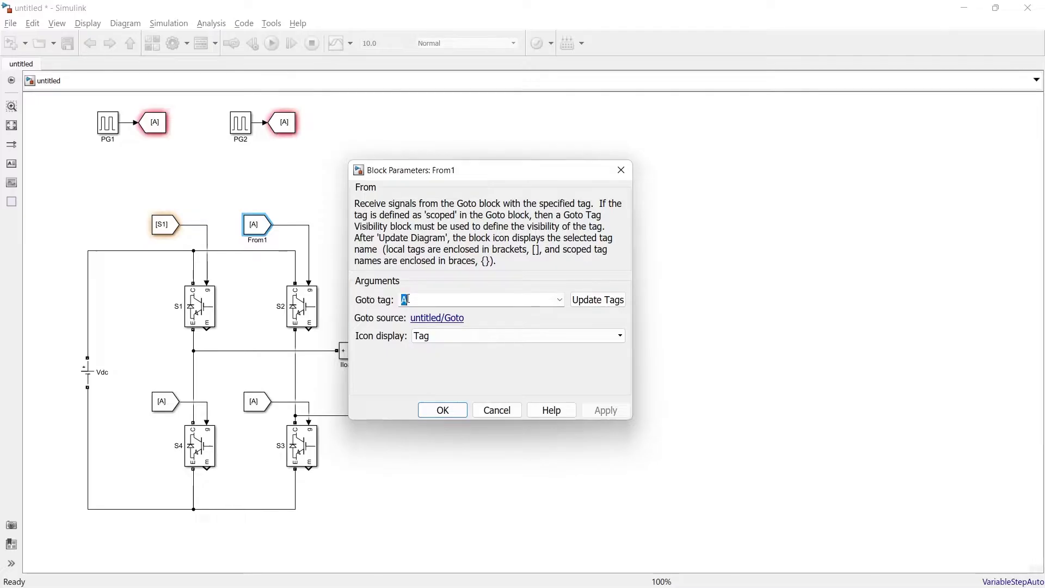
{"action": "type", "text": "S2"}
{"action": "left_click", "coordinate": [443, 409]}
{"action": "double_click", "coordinate": [256, 401]}
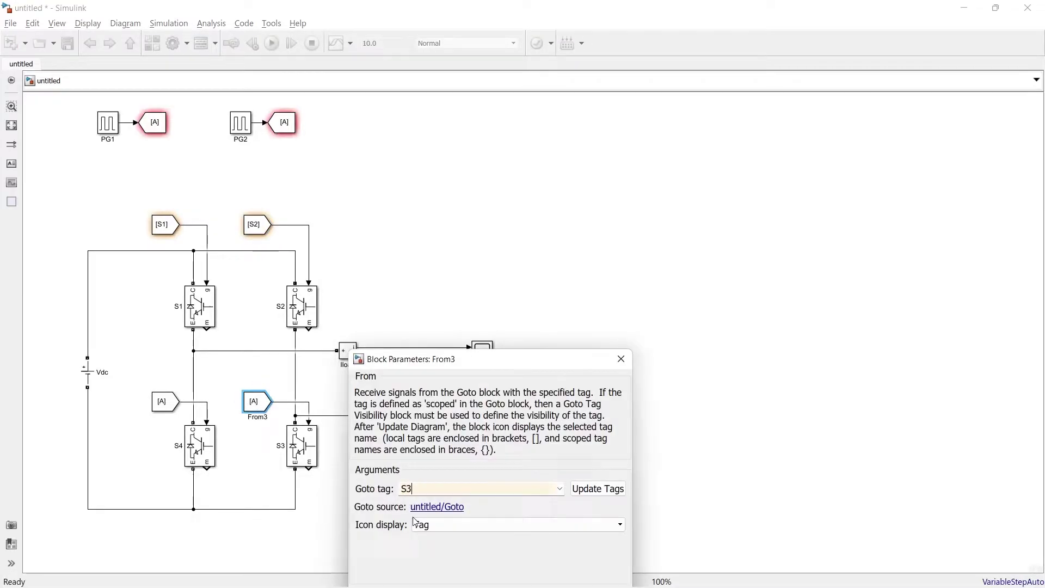
{"action": "key", "text": "Escape"}
{"action": "double_click", "coordinate": [162, 401]}
{"action": "type", "text": "S4"}
{"action": "key", "text": "Return"}
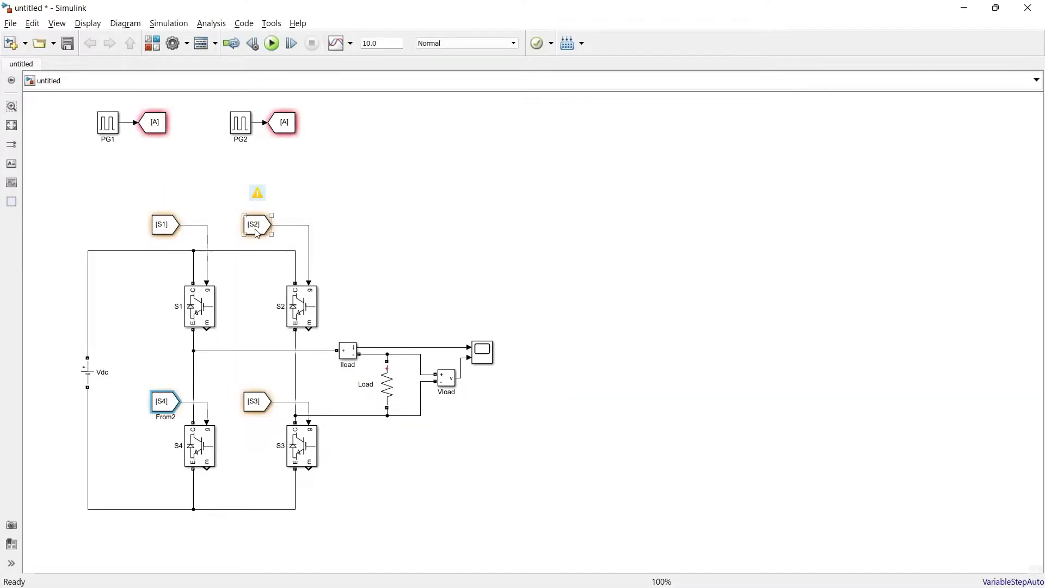
- Check the parameters of the Goto block after PG1
{"action": "left_click", "coordinate": [197, 447]}
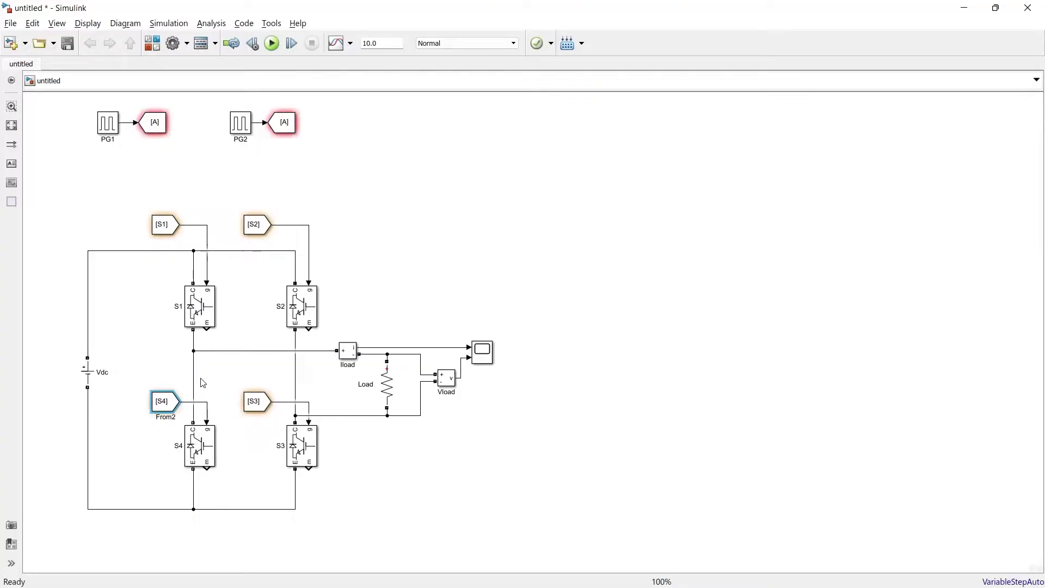
{"action": "left_click", "coordinate": [157, 125]}
{"action": "double_click", "coordinate": [157, 126]}
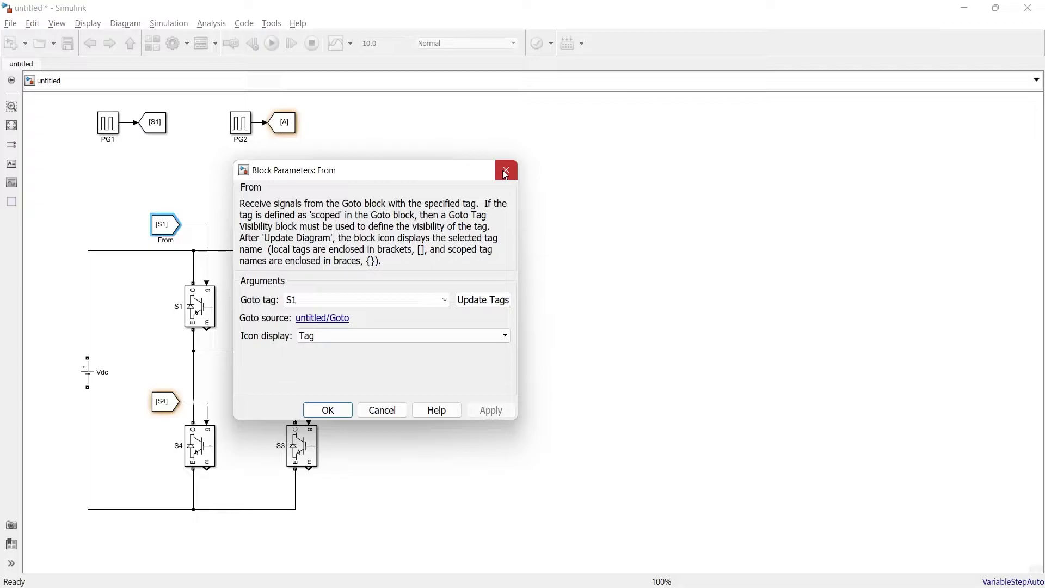
{"action": "left_click", "coordinate": [294, 145]}
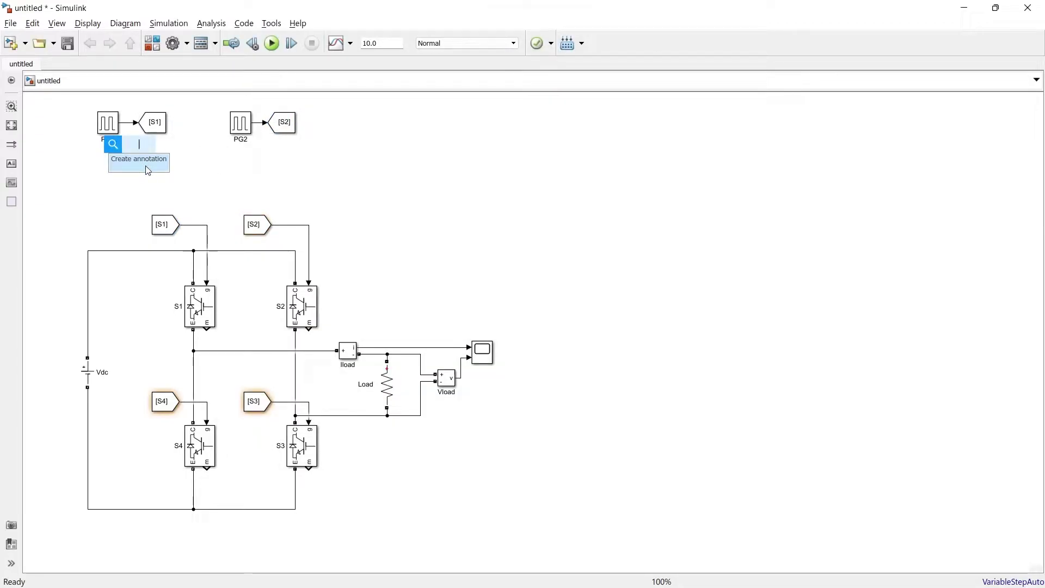
- Insert two more Goto blocks, one under PG1 and one beneath PG2
{"action": "type", "text": "goto"}
{"action": "key", "text": "Return"}
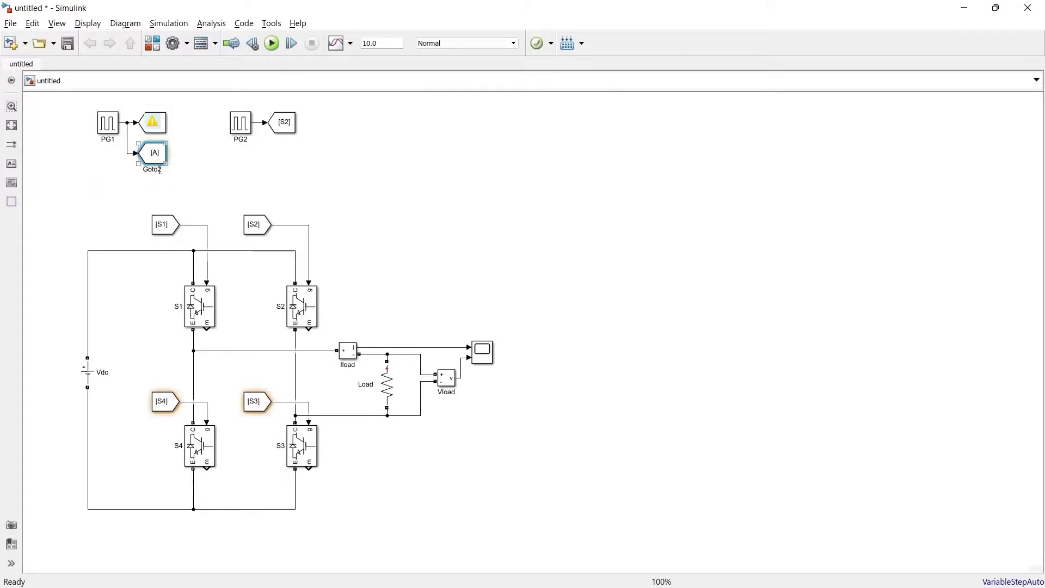
{"action": "double_click", "coordinate": [256, 143]}
{"action": "type", "text": "goto"}
{"action": "key", "text": "Return"}
{"action": "left_click", "coordinate": [393, 244]}
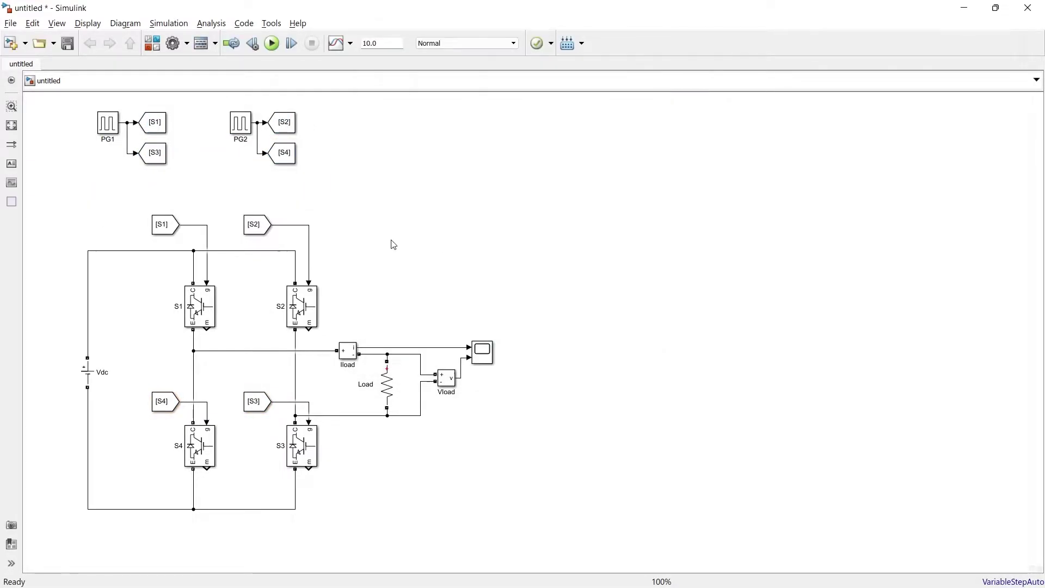
- Add a powergui block at the diagram's top right and run the simulation
{"action": "left_click", "coordinate": [235, 180]}
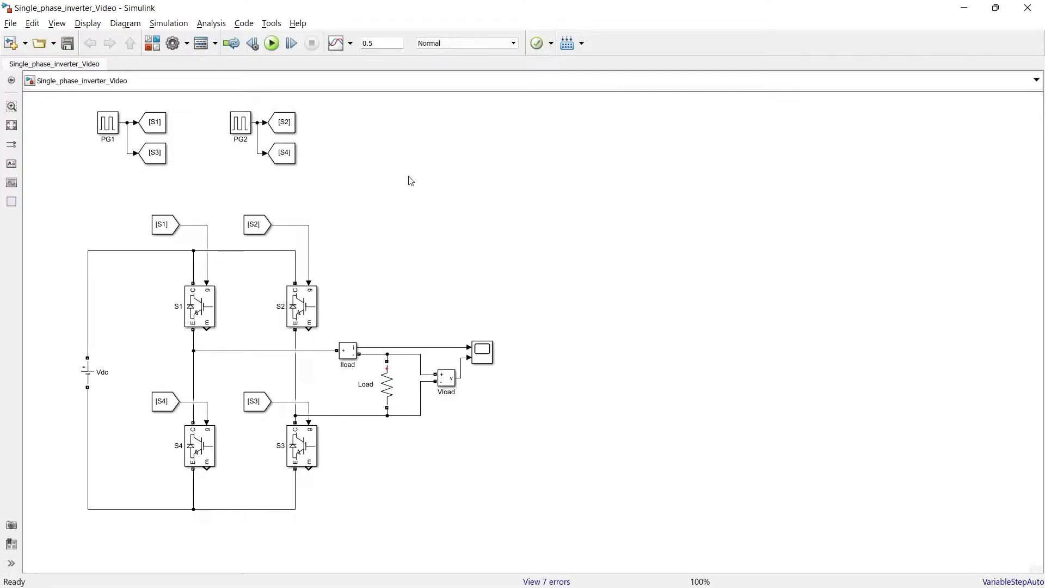
{"action": "double_click", "coordinate": [391, 140]}
{"action": "type", "text": "powergui"}
{"action": "key", "text": "Return"}
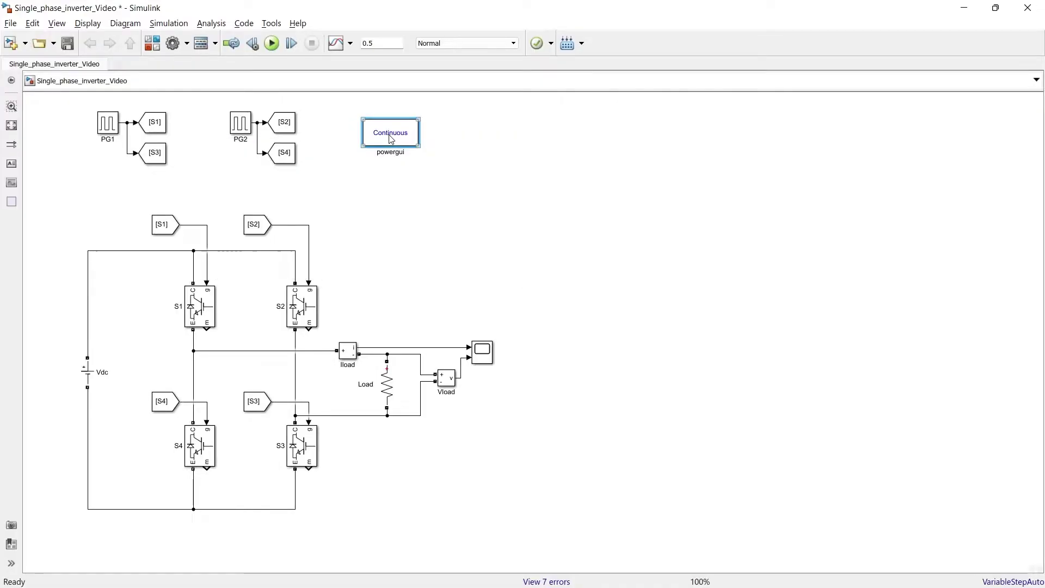
{"action": "left_click_drag", "start_coordinate": [390, 139], "coordinate": [999, 126]}
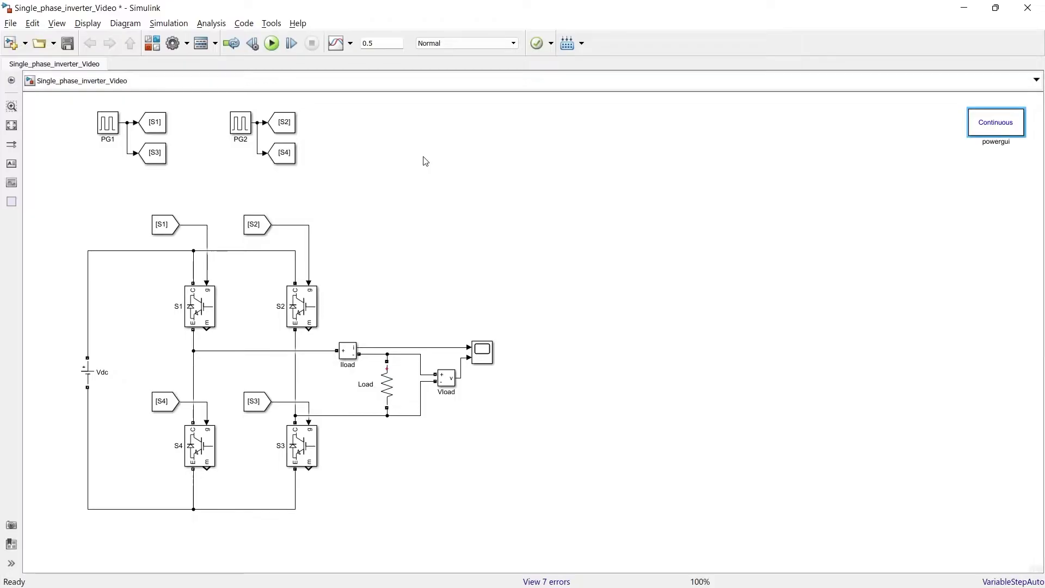
{"action": "left_click", "coordinate": [272, 46]}
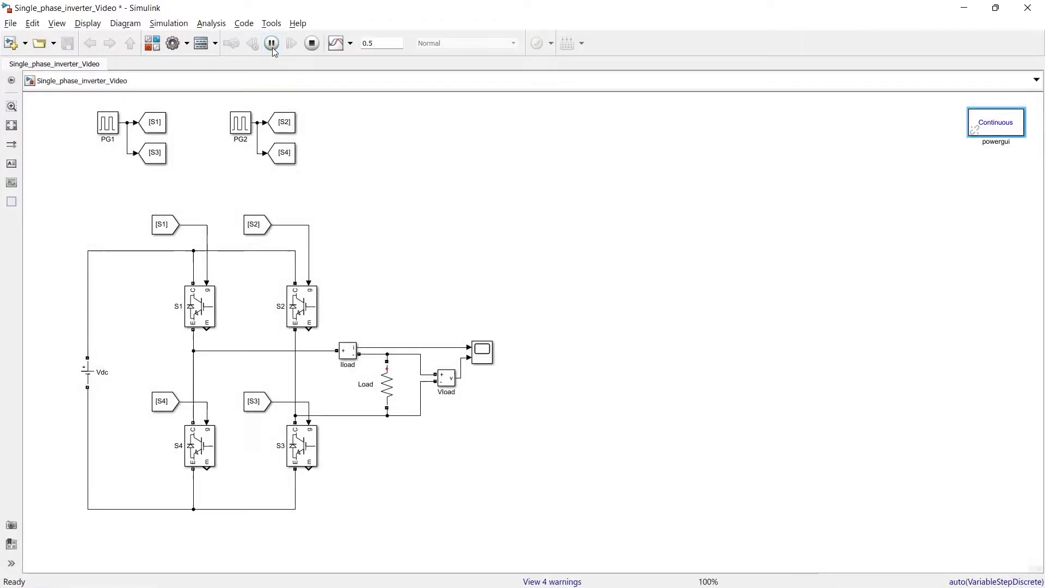
{"action": "left_click", "coordinate": [383, 315]}
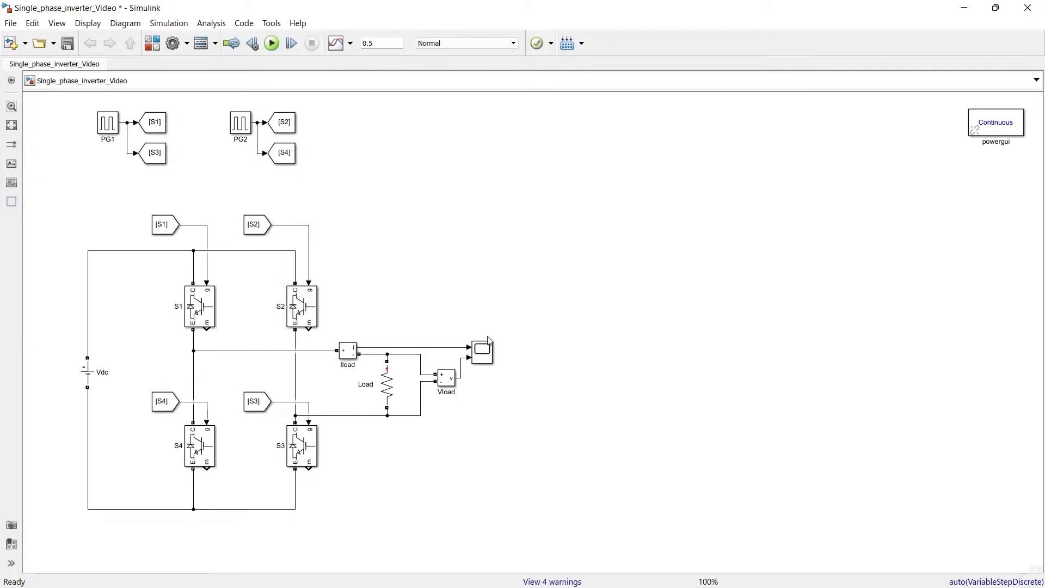
- Shift the inverter down, stack PG2 and its S2/S4 tags under PG1, and paste a second scope
{"action": "left_click", "coordinate": [480, 357]}
{"action": "left_click_drag", "start_coordinate": [488, 363], "coordinate": [488, 401]}
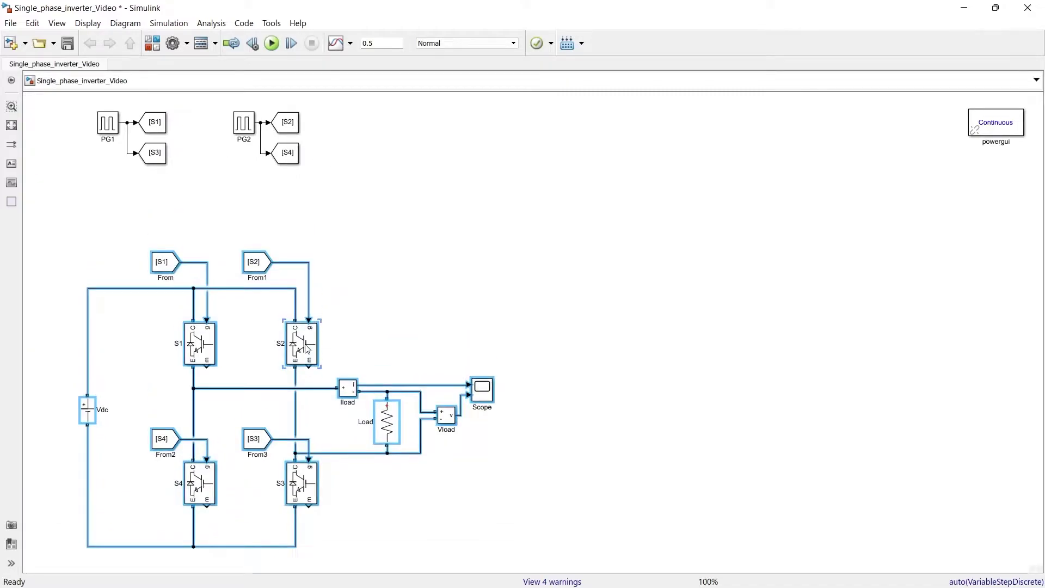
{"action": "left_click_drag", "start_coordinate": [240, 124], "coordinate": [108, 185]}
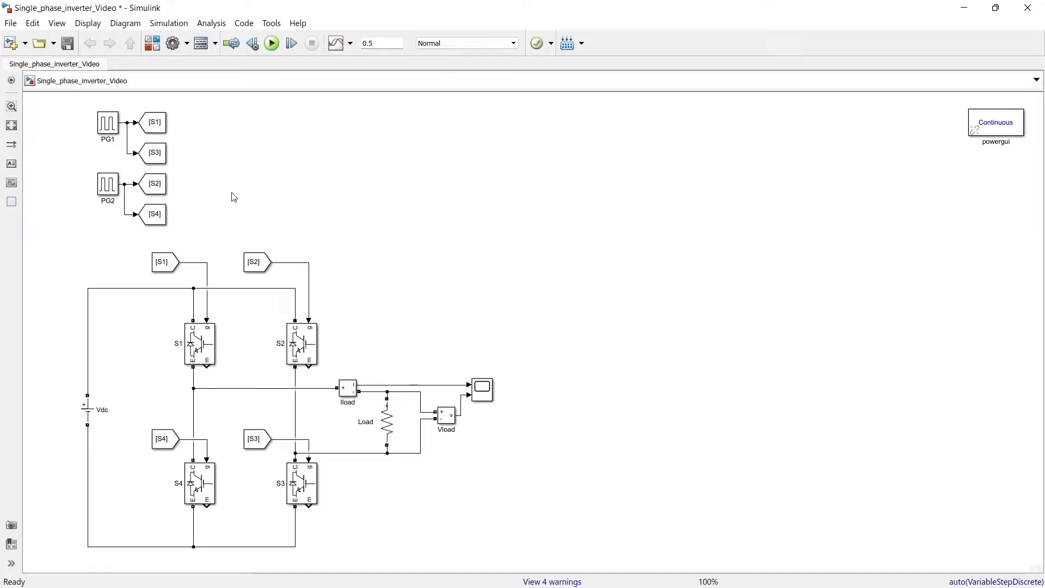
{"action": "key", "text": "ctrl+v"}
- Run the model and give Scope1 a 2x1 layout so PG1 and PG2 plot separately
{"action": "left_click_drag", "start_coordinate": [216, 170], "coordinate": [212, 171]}
{"action": "left_click", "coordinate": [283, 155]}
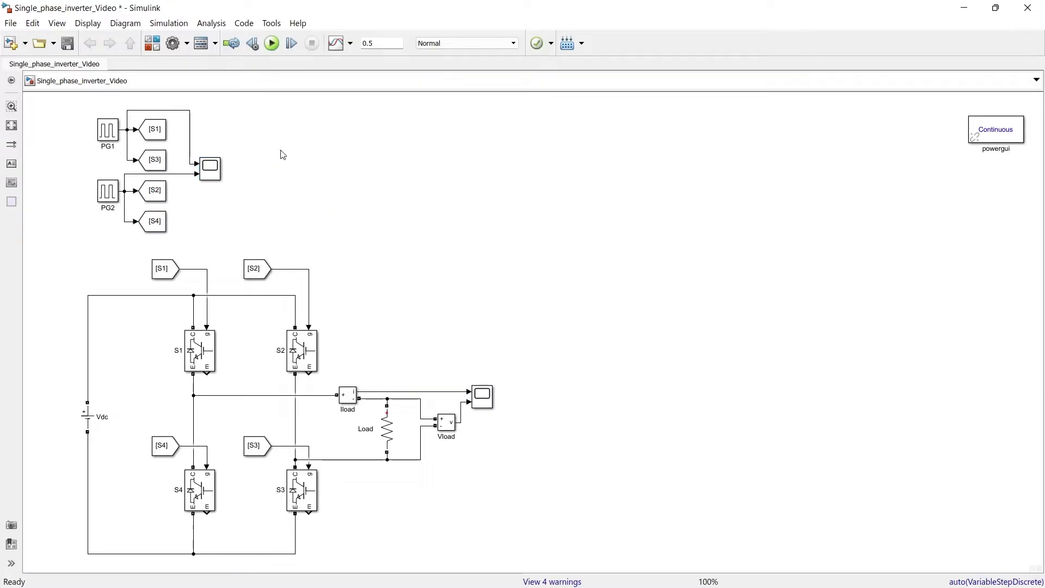
{"action": "left_click", "coordinate": [272, 44]}
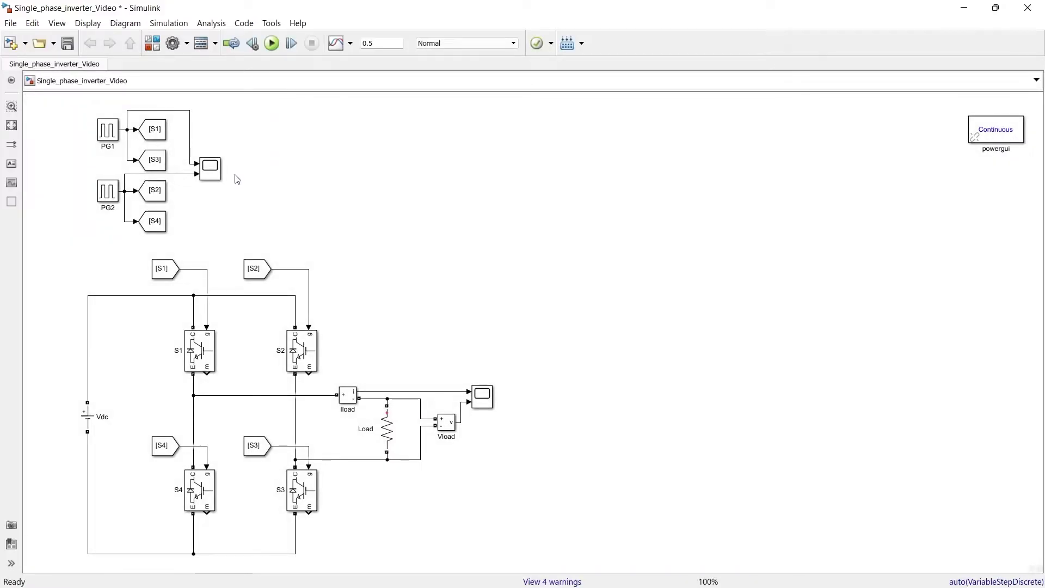
{"action": "double_click", "coordinate": [210, 169]}
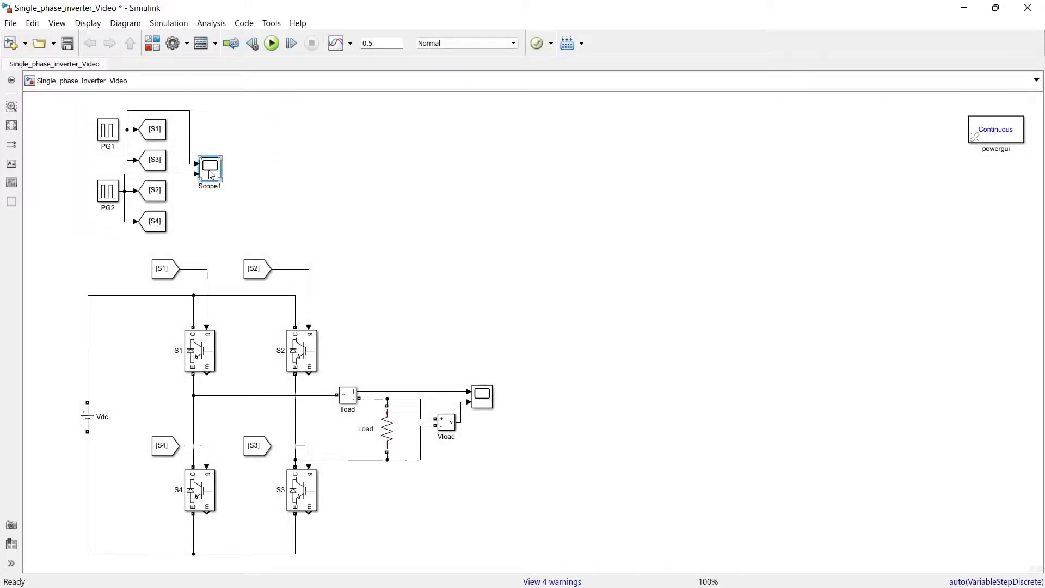
{"action": "left_click", "coordinate": [665, 107]}
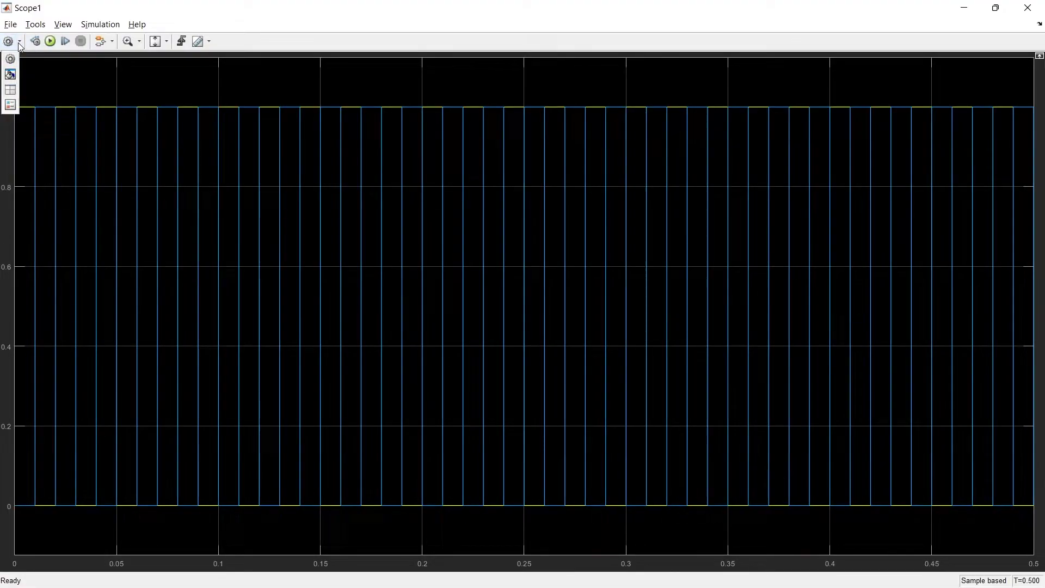
{"action": "left_click", "coordinate": [15, 93]}
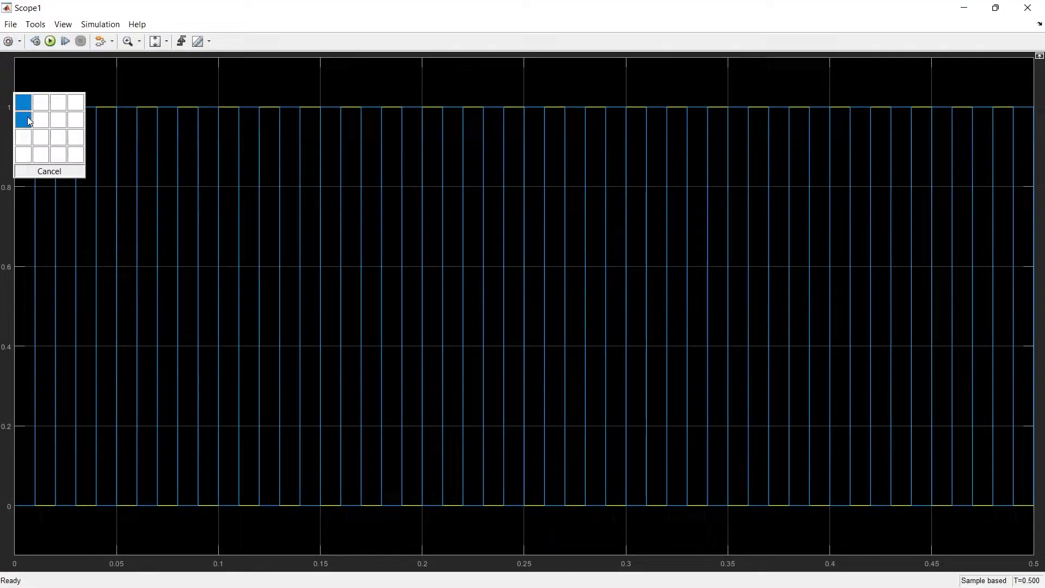
{"action": "left_click", "coordinate": [27, 117]}
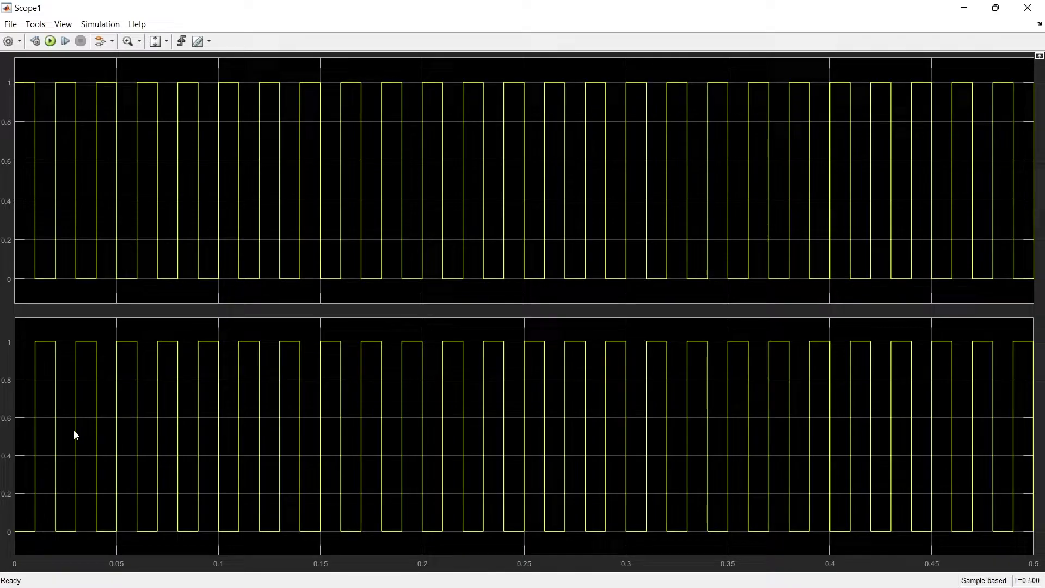
{"action": "left_click", "coordinate": [1028, 8]}
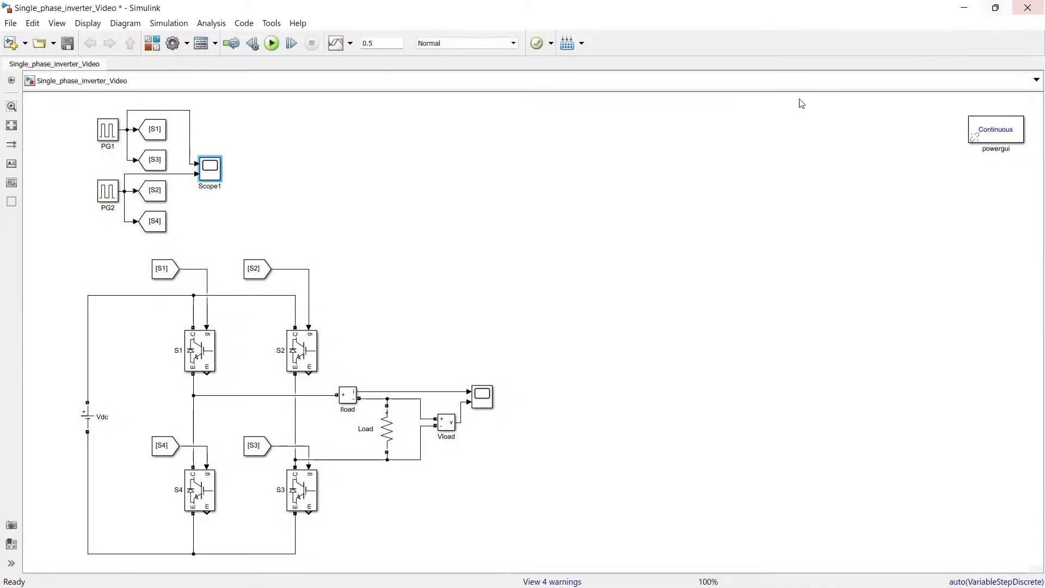
- View the inverter output scope zoomed on the time axis to roughly 0.012–0.086 s
{"action": "double_click", "coordinate": [488, 396]}
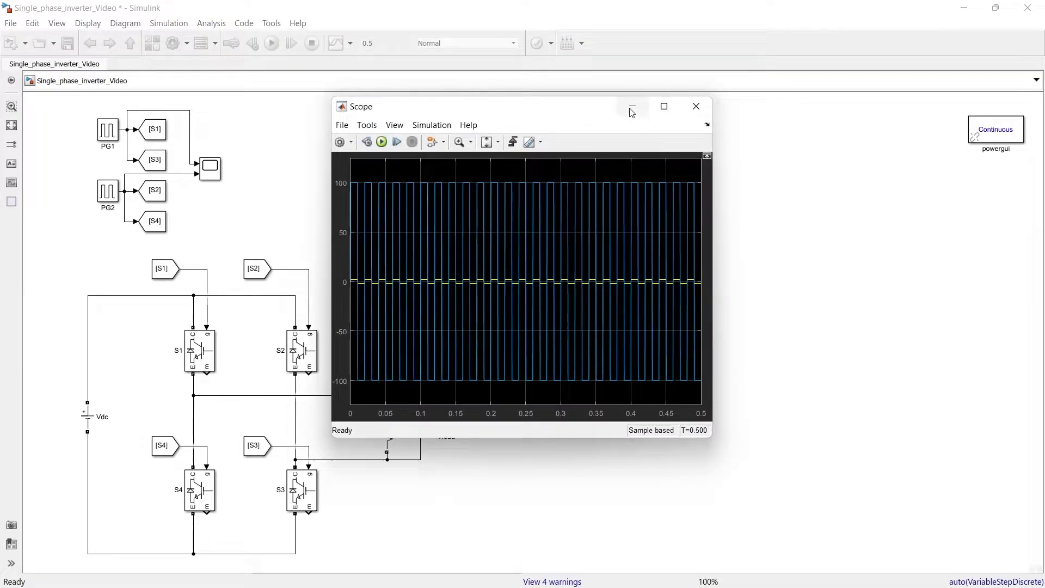
{"action": "left_click", "coordinate": [664, 113]}
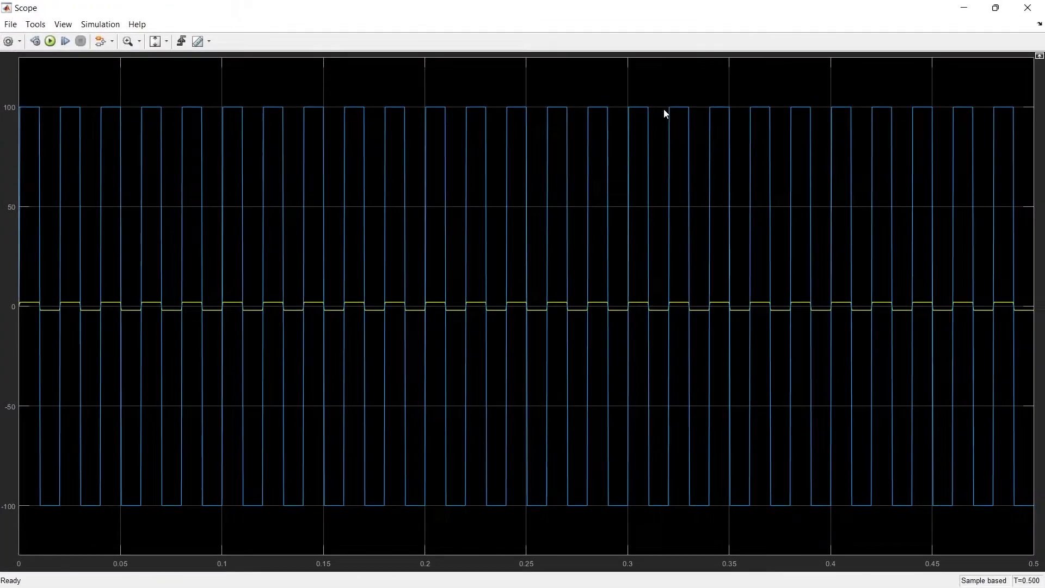
{"action": "left_click", "coordinate": [140, 41]}
{"action": "left_click", "coordinate": [158, 65]}
{"action": "left_click_drag", "start_coordinate": [191, 303], "coordinate": [42, 305]}
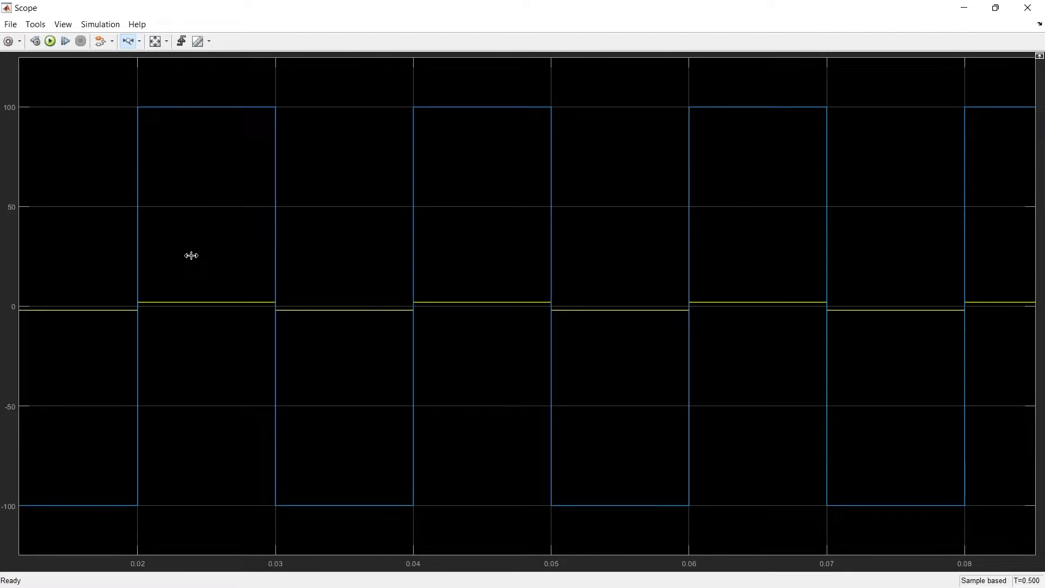
{"action": "left_click", "coordinate": [1026, 8]}
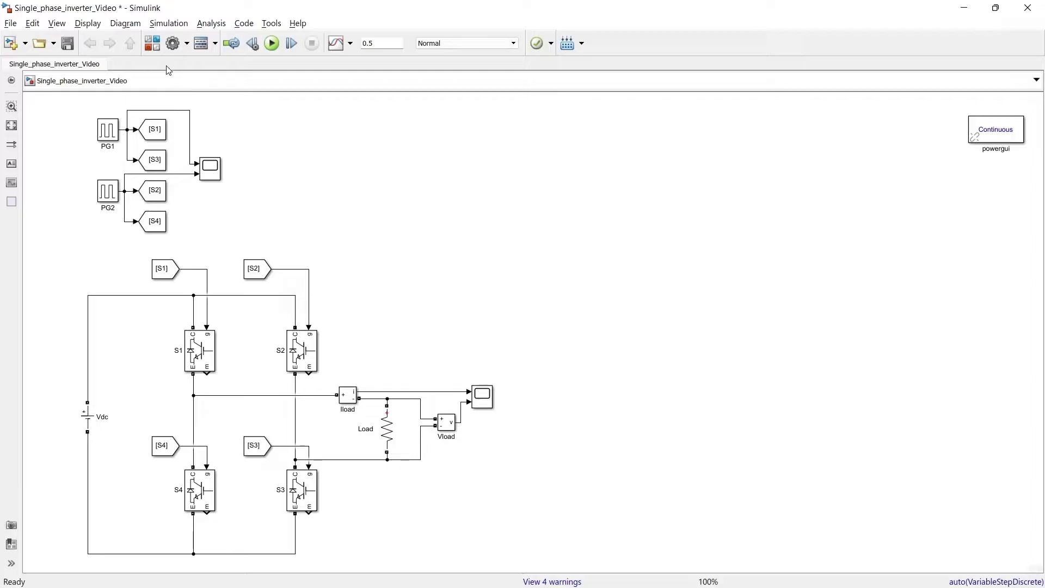
- Add a Constant block and a Repeating Sequence block from Sources to the model
{"action": "left_click", "coordinate": [152, 43]}
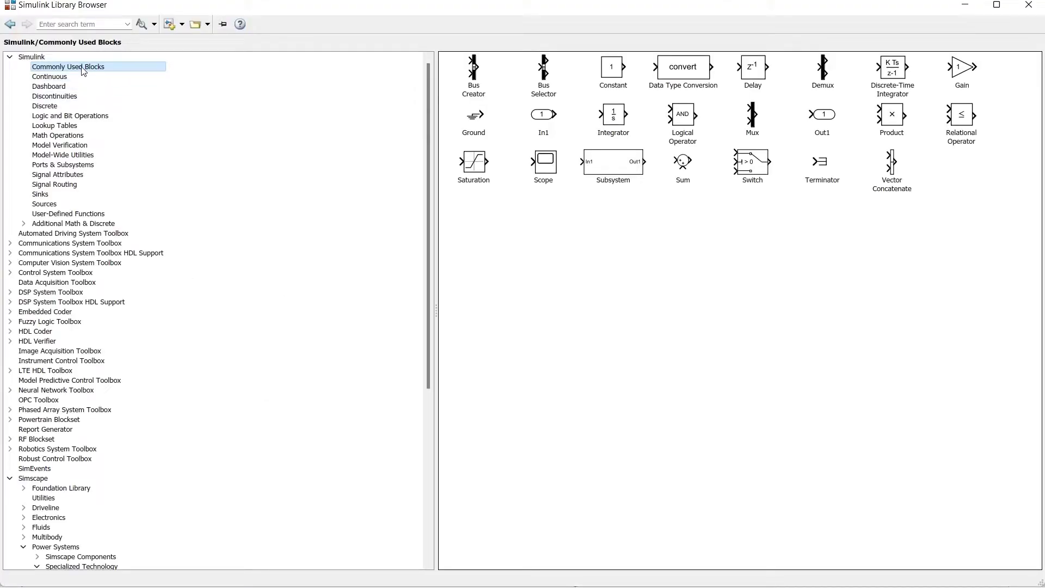
{"action": "left_click", "coordinate": [606, 78]}
{"action": "right_click", "coordinate": [605, 78]}
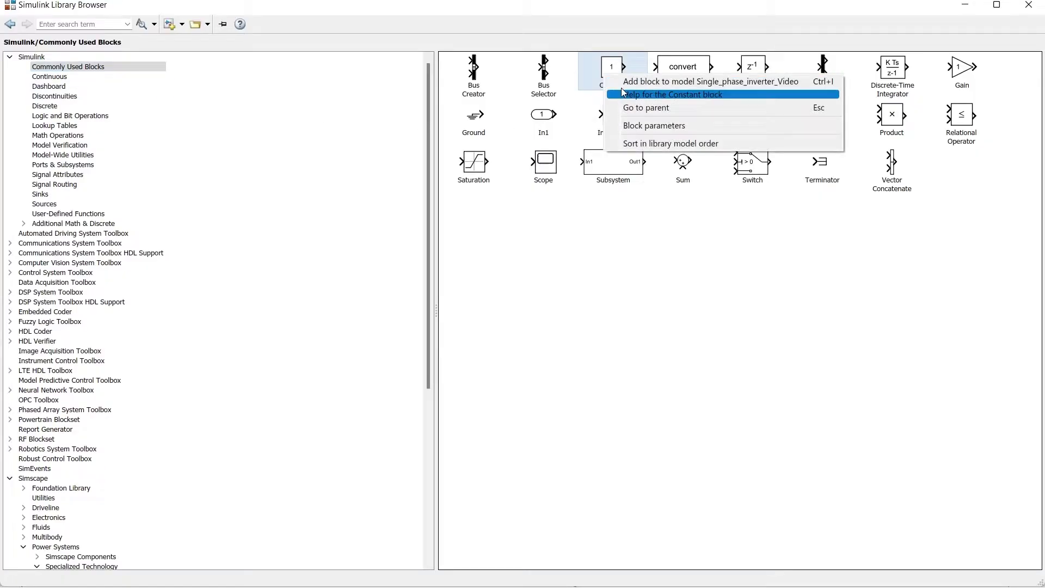
{"action": "left_click", "coordinate": [626, 87]}
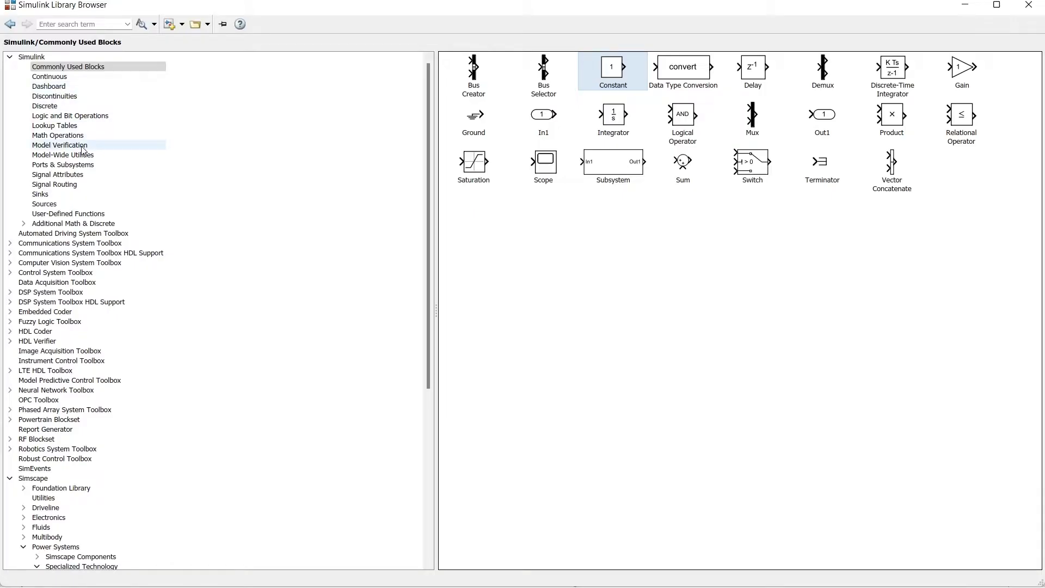
{"action": "left_click", "coordinate": [49, 203]}
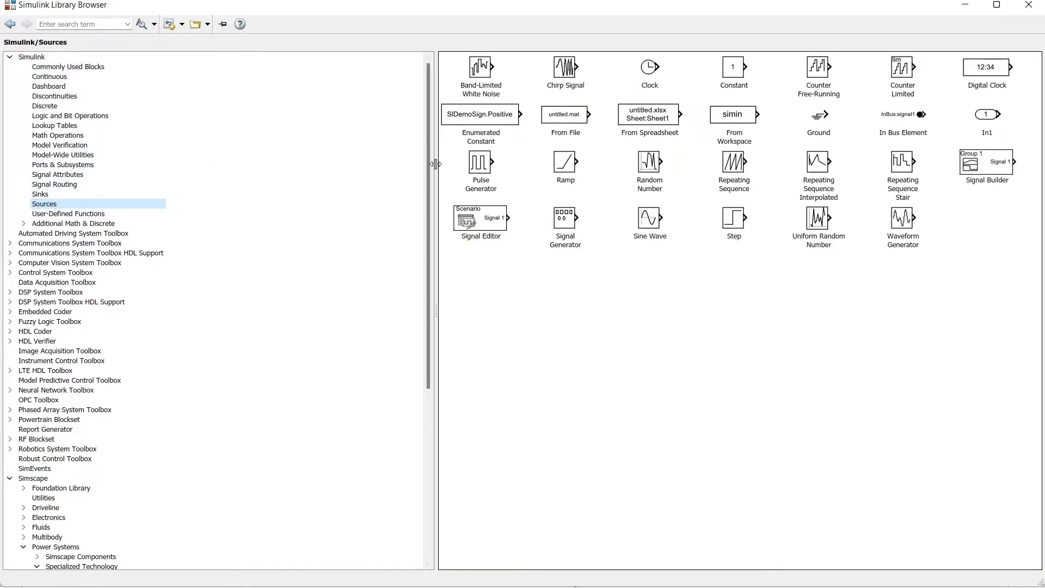
{"action": "right_click", "coordinate": [735, 170]}
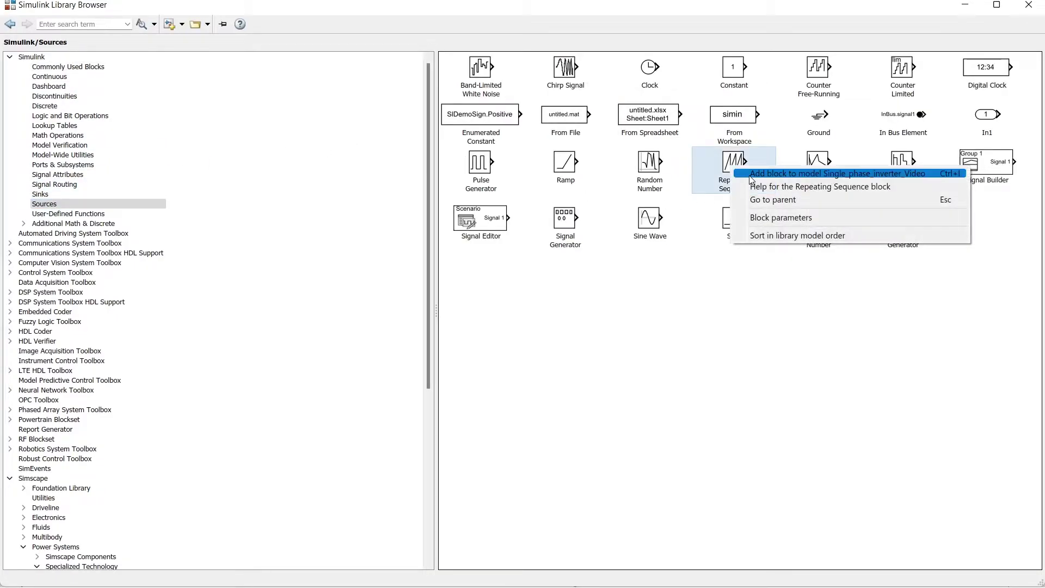
{"action": "left_click", "coordinate": [750, 175]}
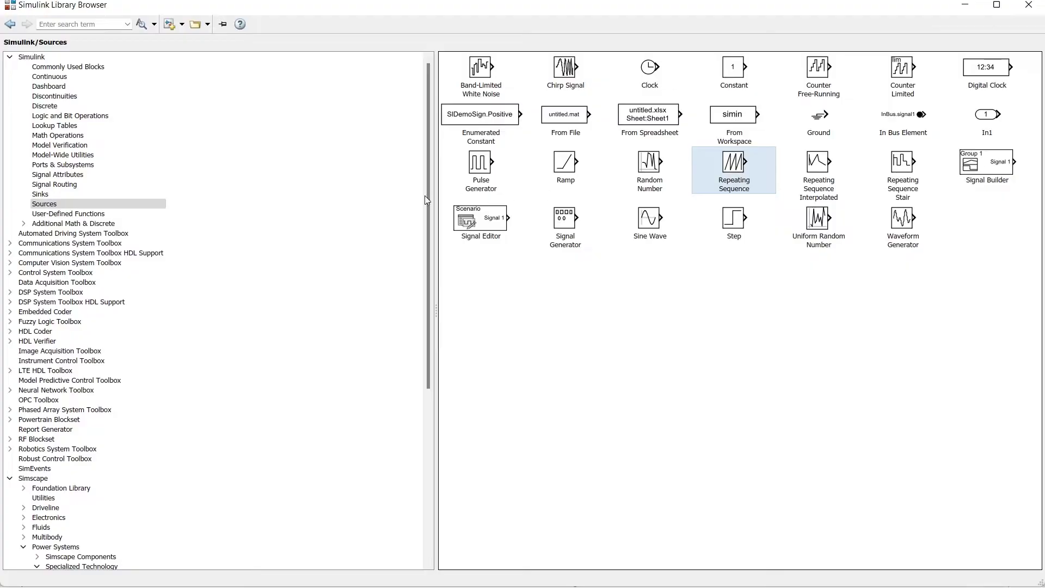
- Add Relational Operator and Logical Operator blocks from Logic and Bit Operations, plus a Scope from Sinks
{"action": "left_click", "coordinate": [71, 118]}
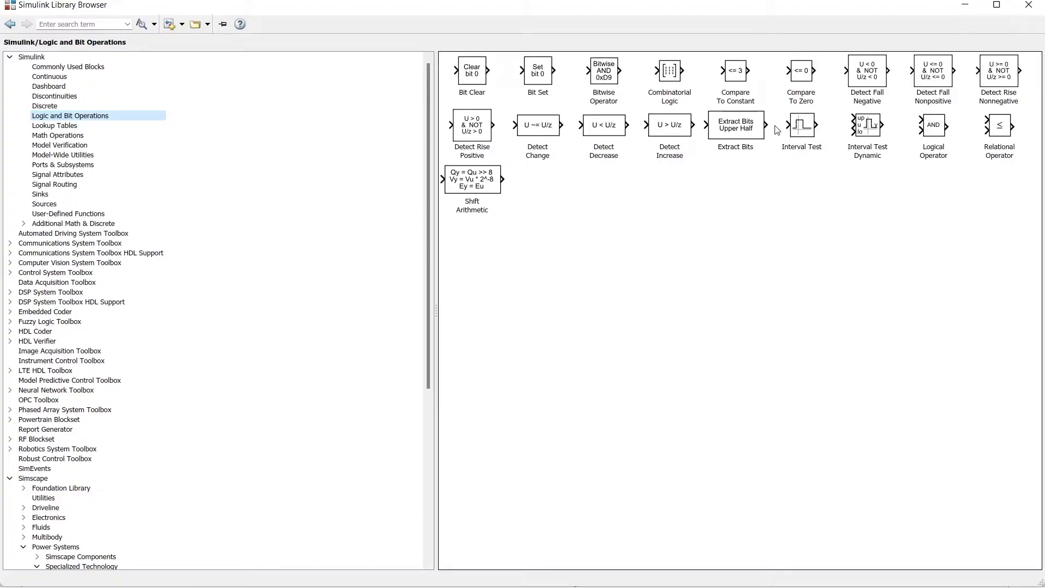
{"action": "left_click", "coordinate": [995, 138]}
{"action": "right_click", "coordinate": [998, 131]}
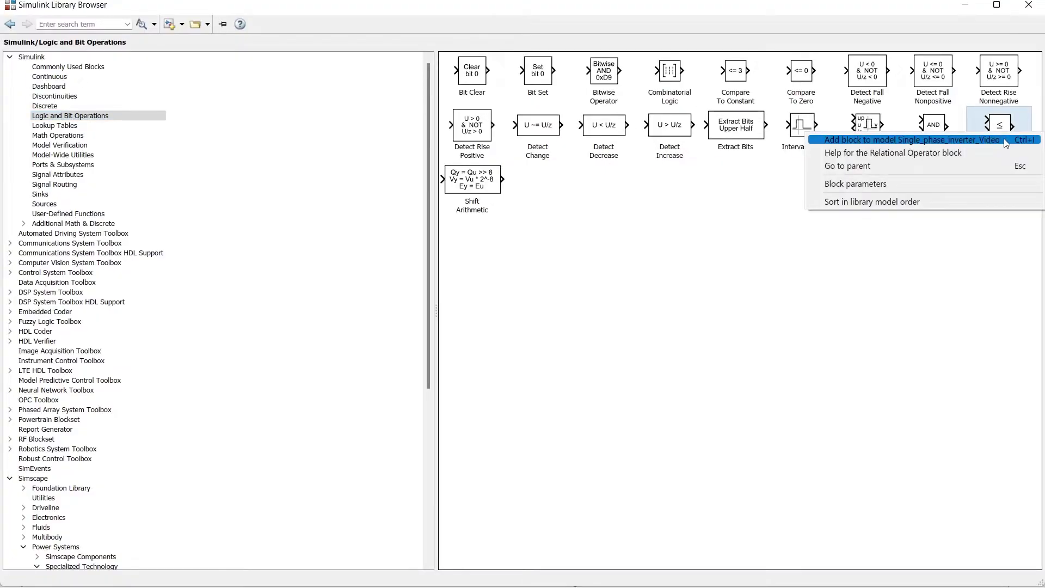
{"action": "left_click", "coordinate": [1004, 140]}
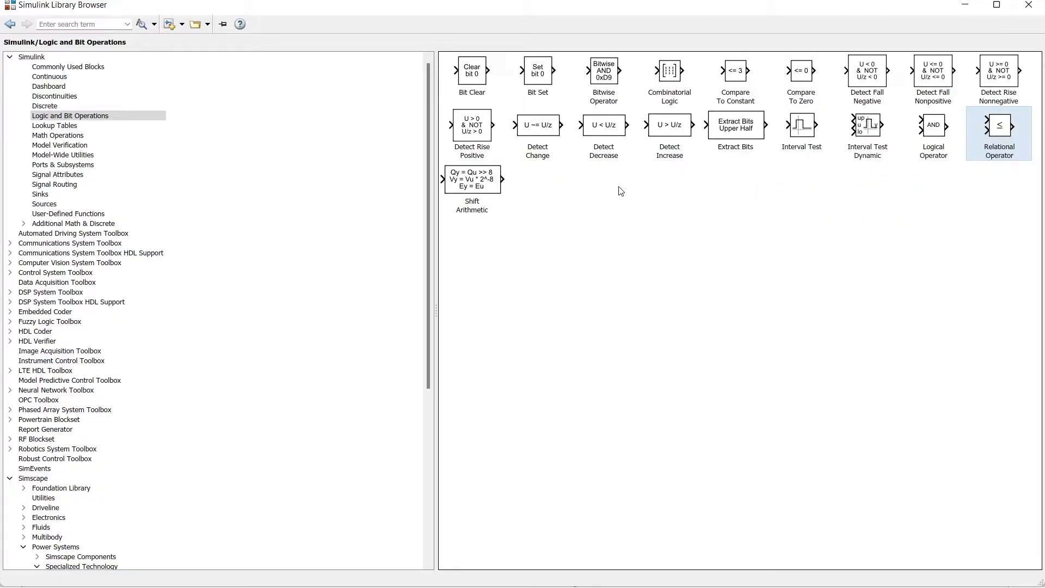
{"action": "right_click", "coordinate": [933, 134]}
{"action": "left_click", "coordinate": [933, 140]}
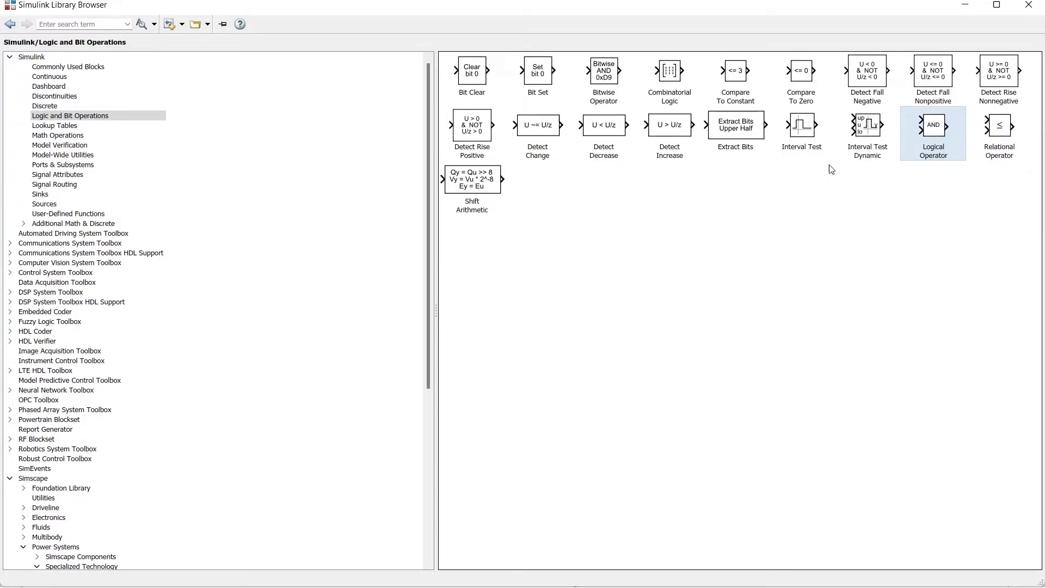
{"action": "left_click", "coordinate": [44, 204]}
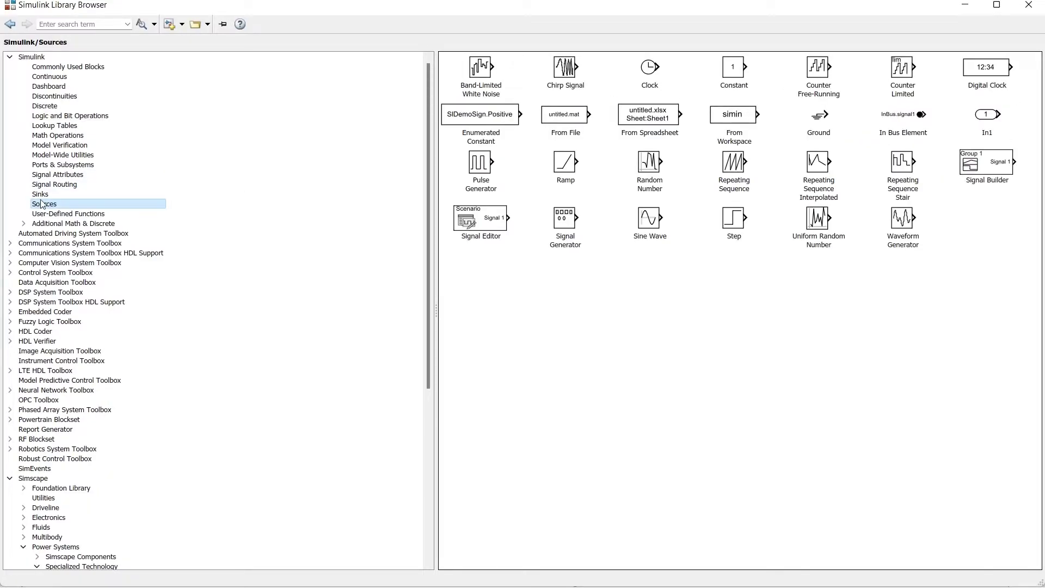
{"action": "left_click", "coordinate": [41, 196]}
{"action": "right_click", "coordinate": [720, 70]}
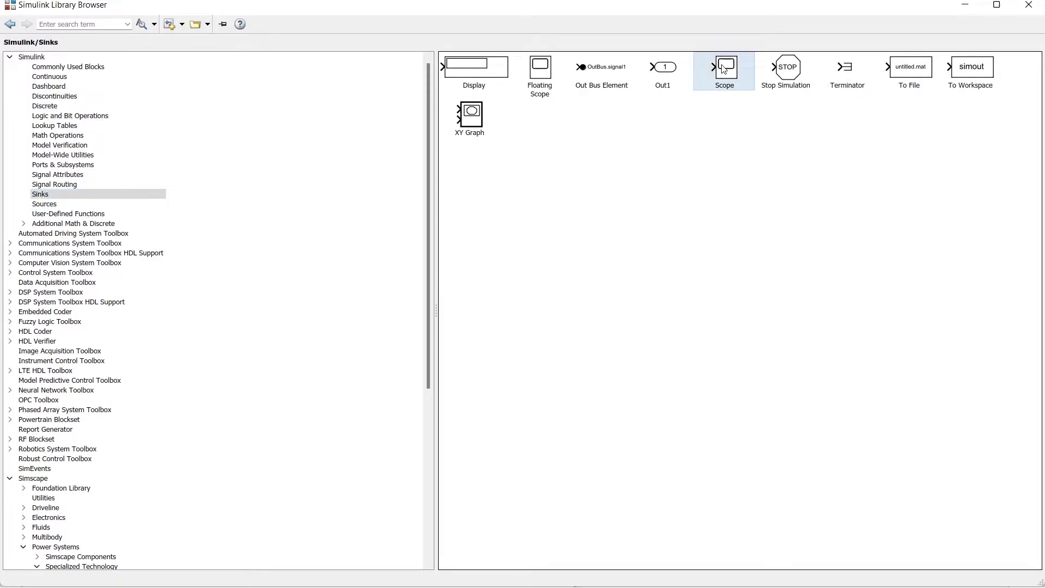
{"action": "left_click", "coordinate": [729, 75]}
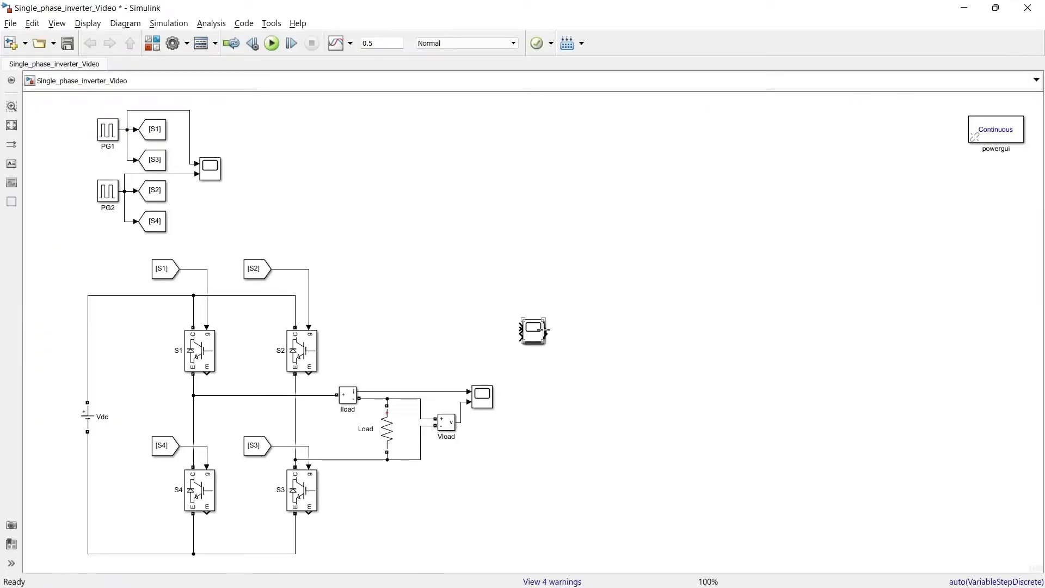
- Spread out the new blocks: comparator right, Repeating Sequence below, Constant 1 left
{"action": "left_click_drag", "start_coordinate": [532, 327], "coordinate": [501, 273]}
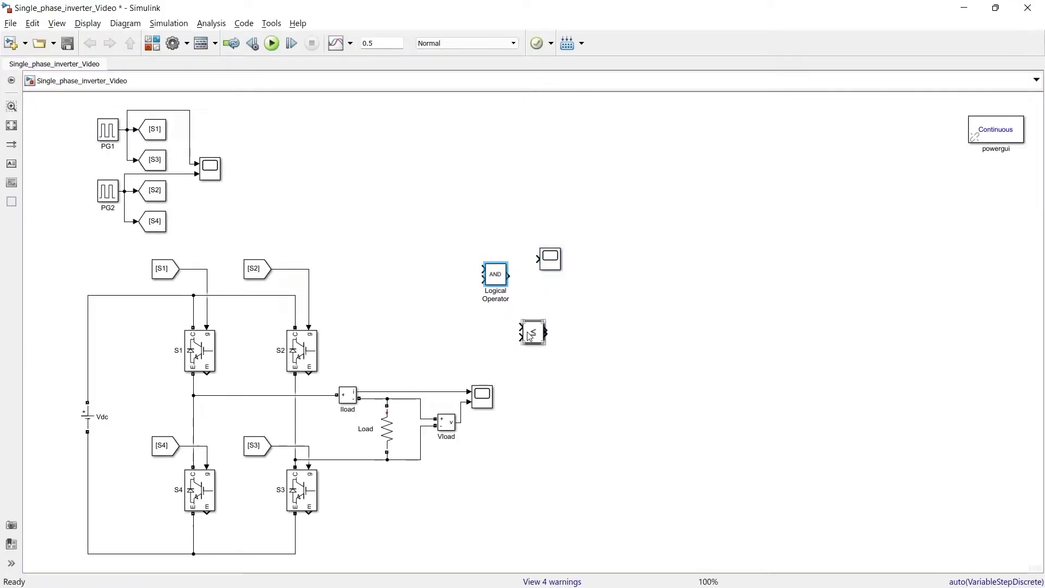
{"action": "left_click_drag", "start_coordinate": [530, 335], "coordinate": [621, 301]}
{"action": "left_click_drag", "start_coordinate": [536, 338], "coordinate": [563, 370]}
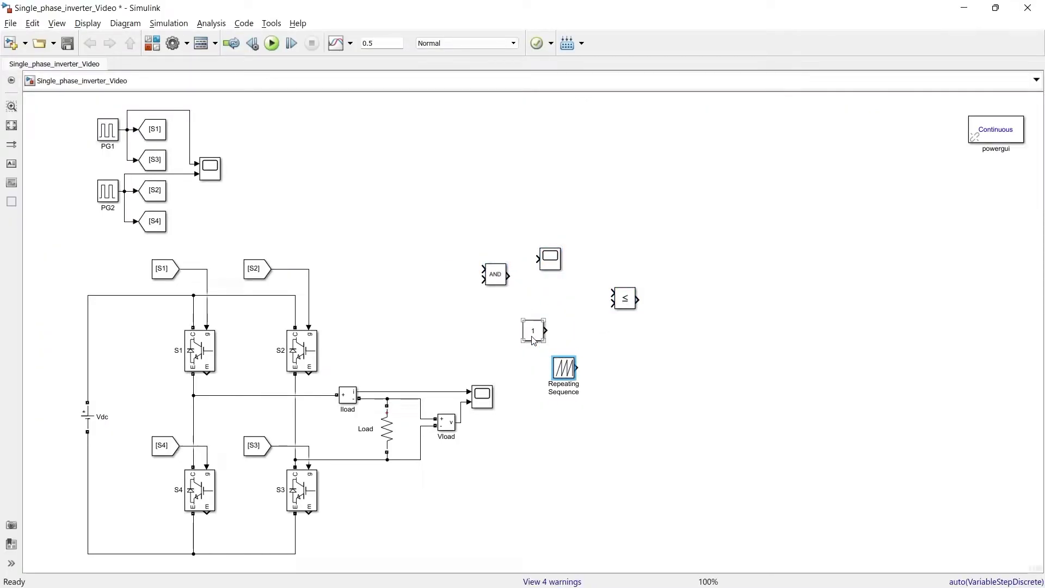
{"action": "left_click_drag", "start_coordinate": [542, 333], "coordinate": [499, 334]}
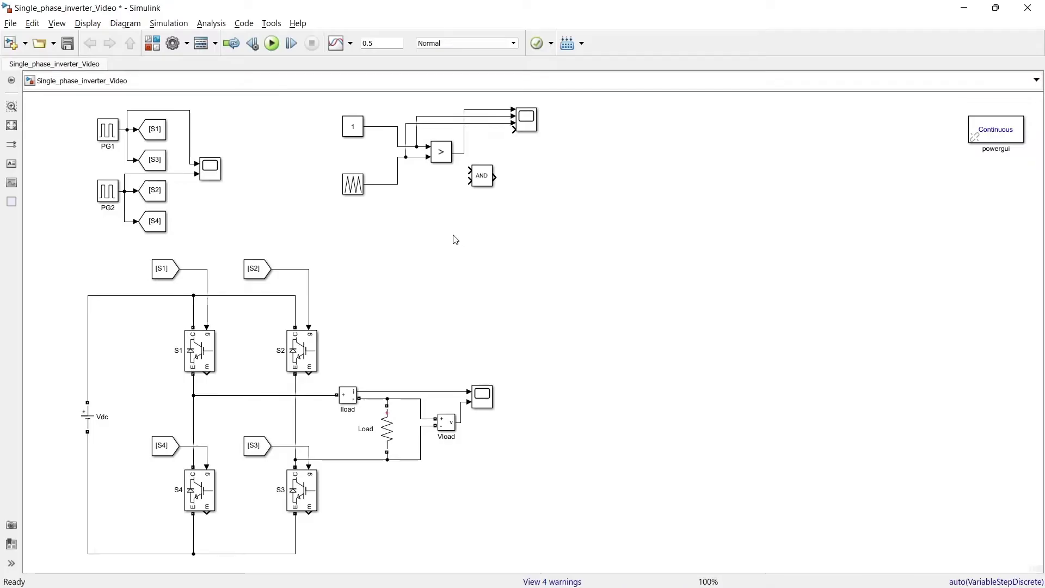
- Check Constant is 1 and Repeating Sequence3 uses times [0 0.02/40 0.02/20], outputs [0 2 0]
{"action": "double_click", "coordinate": [348, 126]}
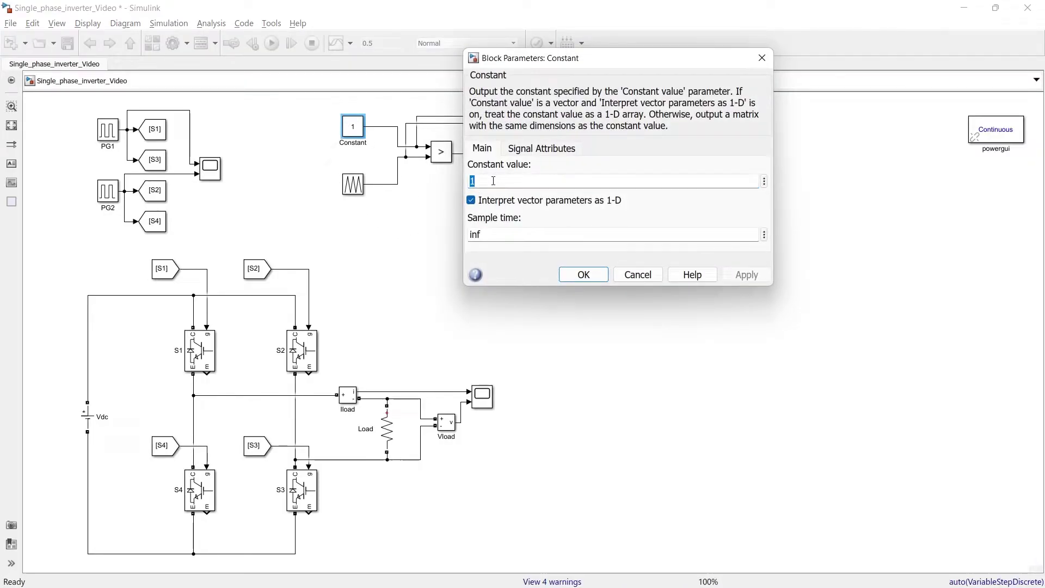
{"action": "left_click", "coordinate": [762, 58]}
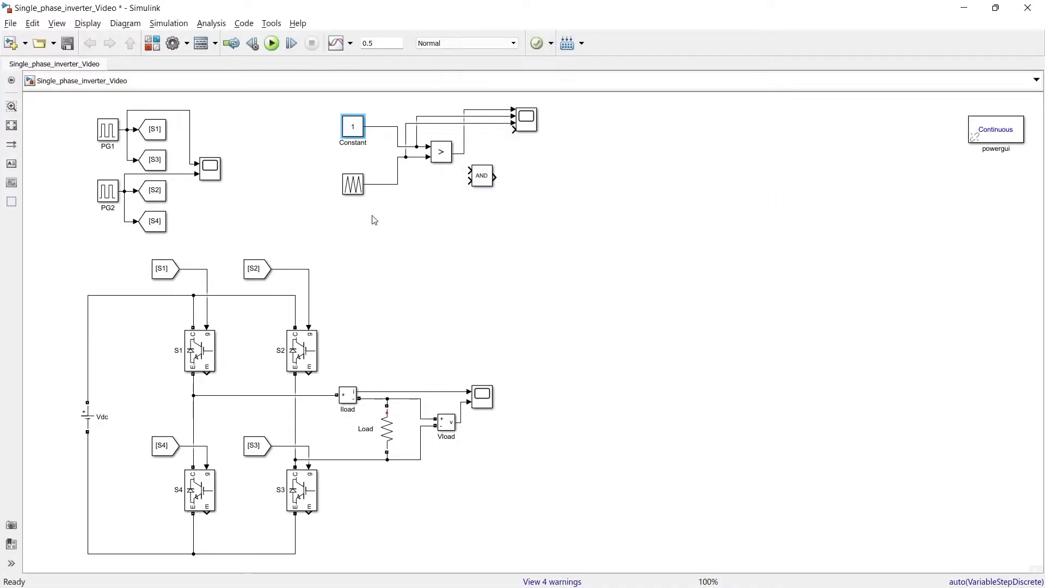
{"action": "double_click", "coordinate": [353, 187]}
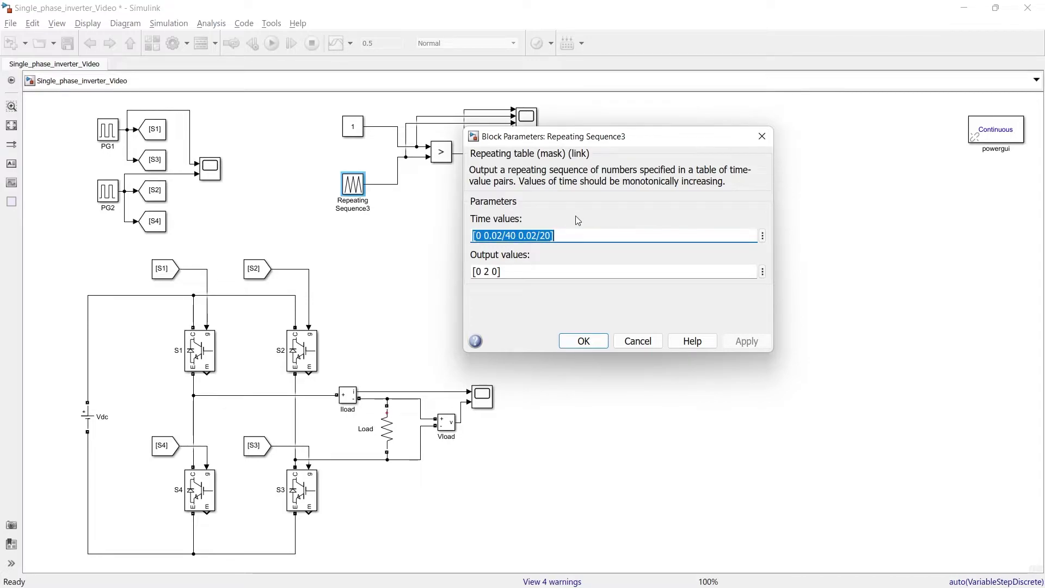
{"action": "key", "text": "End"}
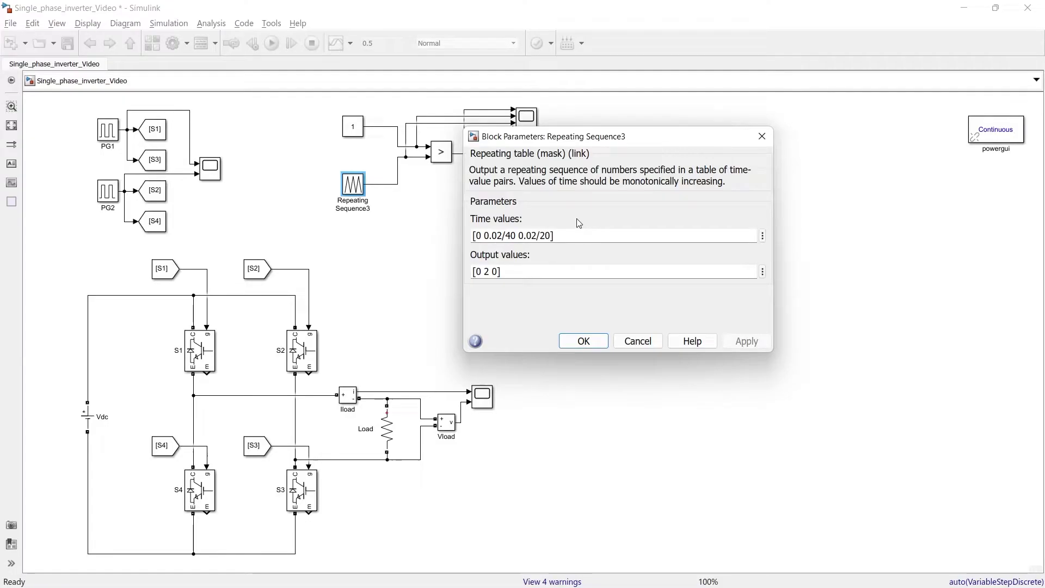
{"action": "key", "text": "Return"}
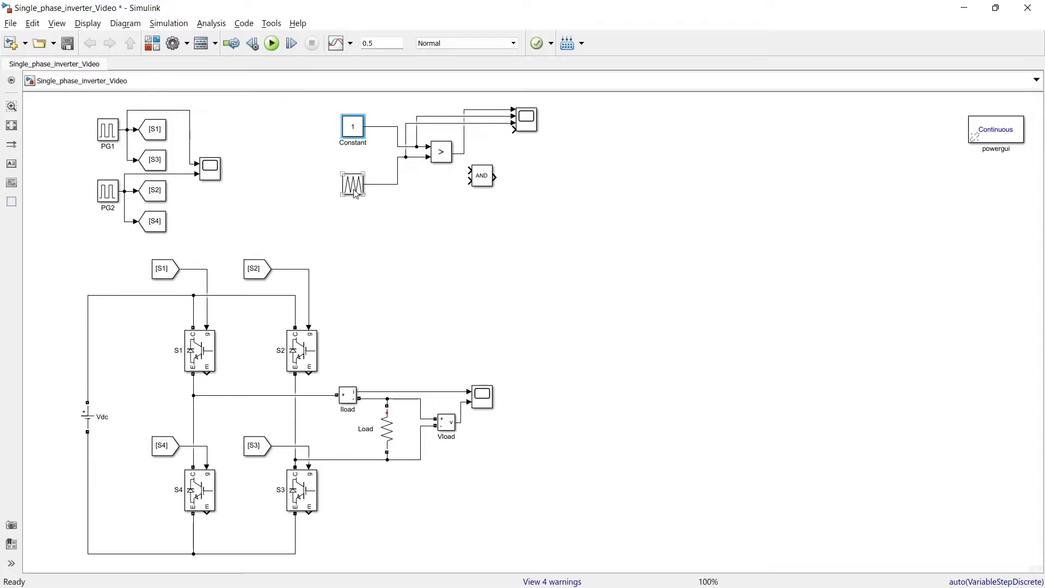
- Run the model and zoom Scope3 into the first 0.027 s of the comparator pulses
{"action": "left_click", "coordinate": [354, 190]}
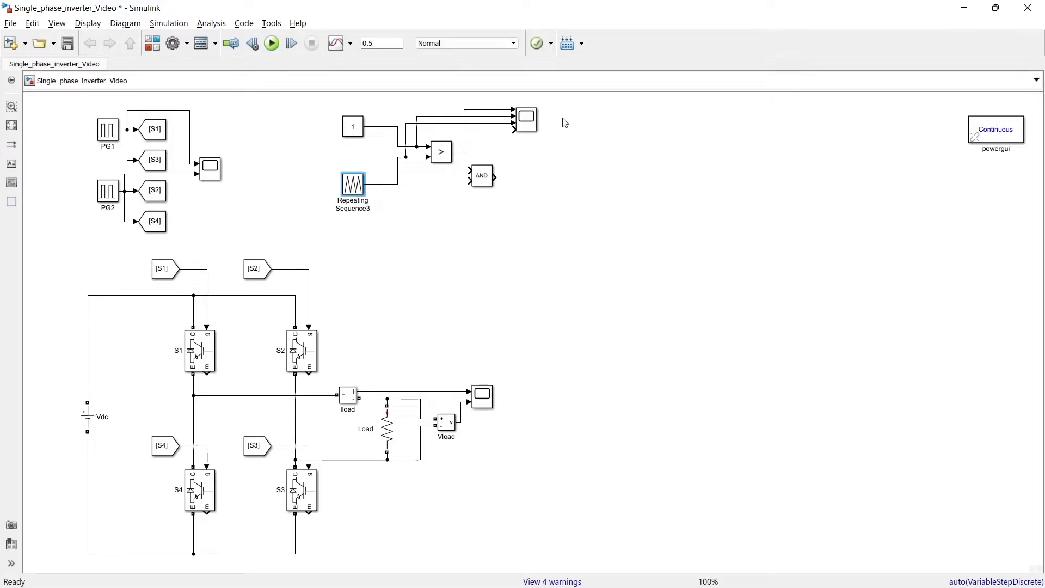
{"action": "left_click", "coordinate": [272, 44]}
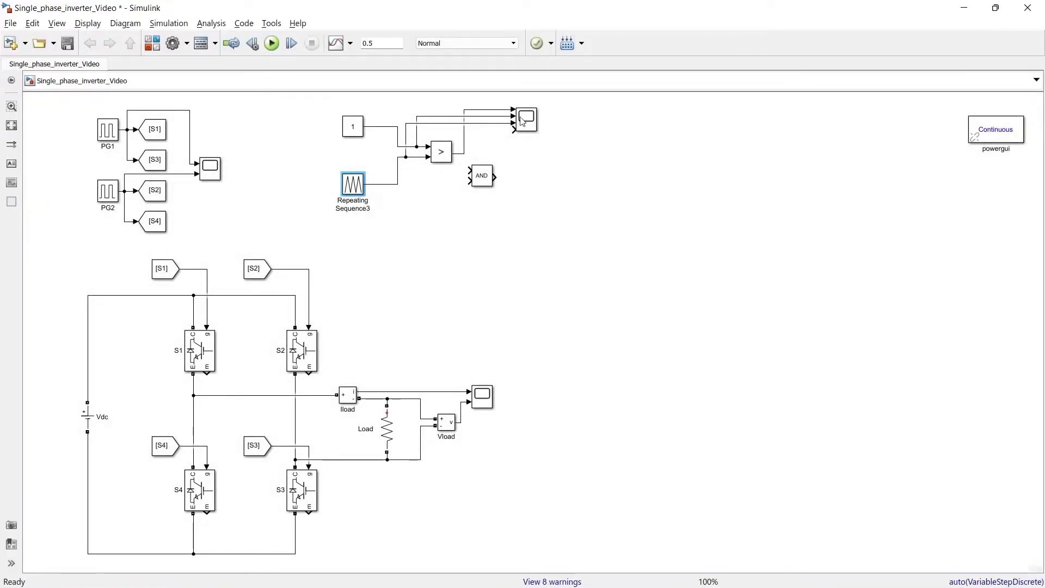
{"action": "double_click", "coordinate": [522, 121]}
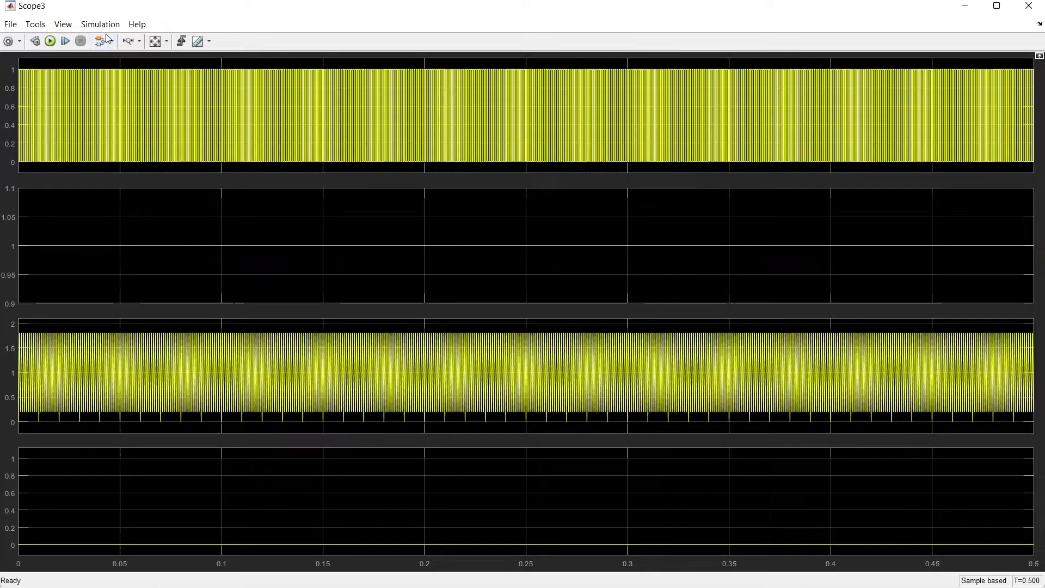
{"action": "left_click_drag", "start_coordinate": [16, 94], "coordinate": [74, 97]}
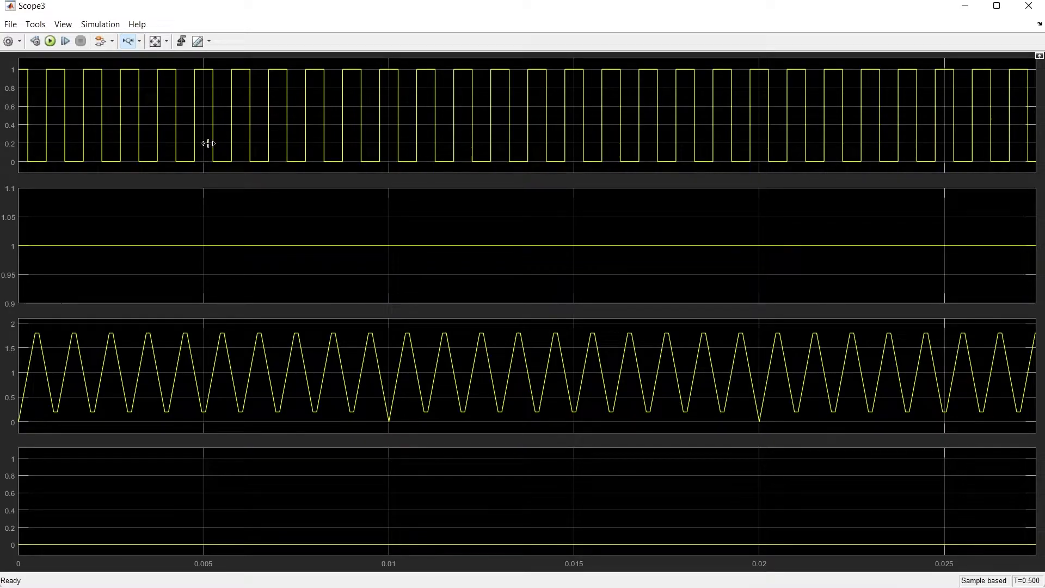
{"action": "left_click", "coordinate": [1033, 7]}
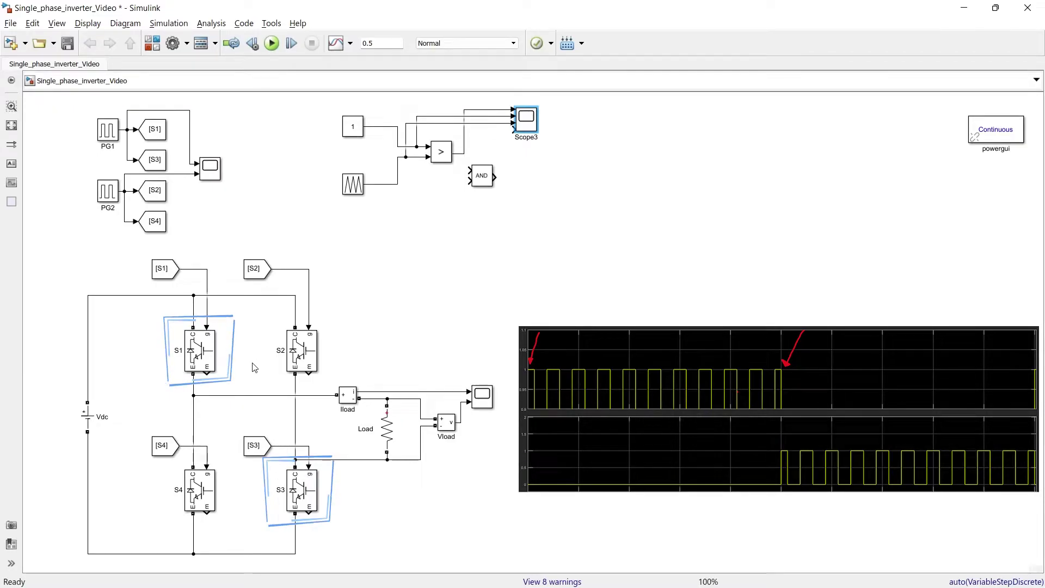
- Copy PG1 as PG3 by the AND block and wire the AND output to the scope's fourth input
{"action": "left_click", "coordinate": [311, 350]}
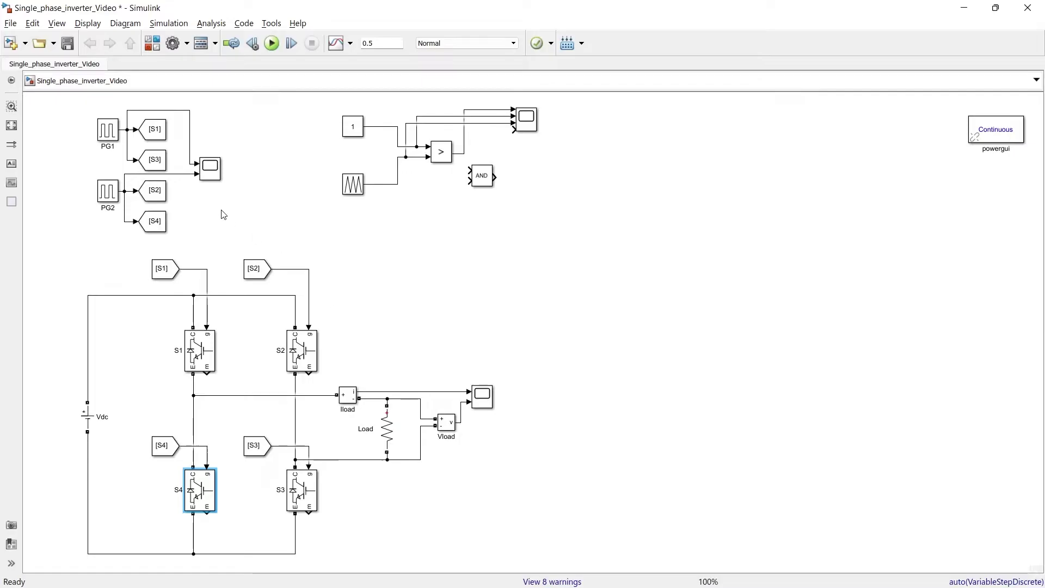
{"action": "left_click", "coordinate": [105, 132]}
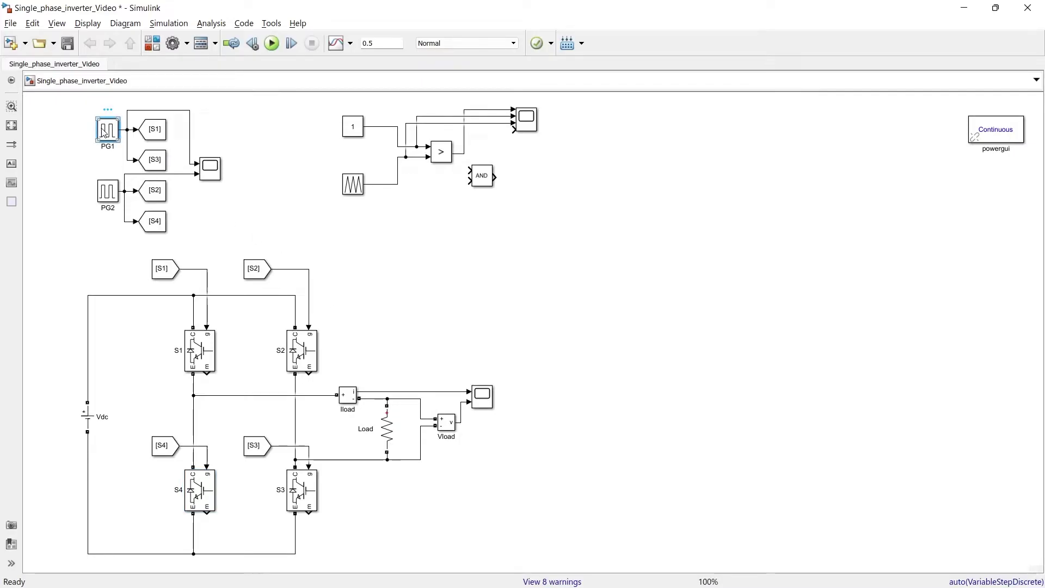
{"action": "left_click_drag", "start_coordinate": [105, 132], "coordinate": [463, 154]}
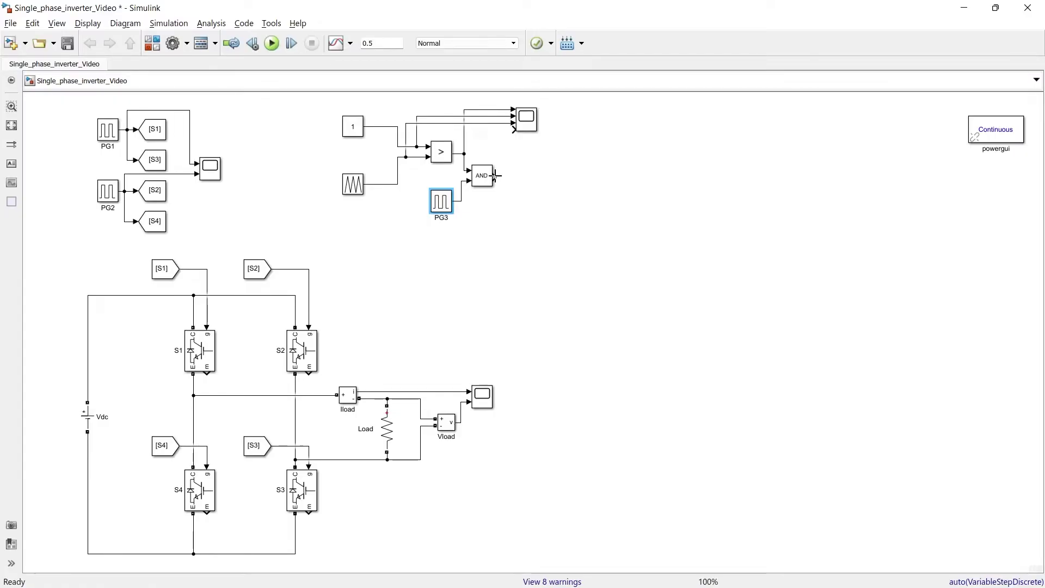
{"action": "left_click_drag", "start_coordinate": [495, 175], "coordinate": [513, 129]}
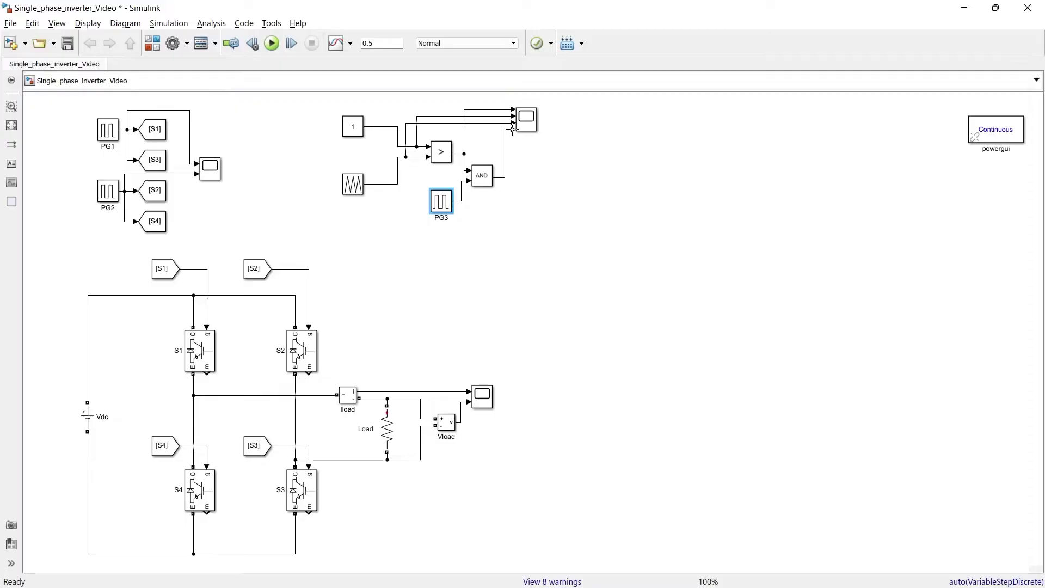
- Rerun the model and zoom Scope3 to the first 0.016 s to see AND pulses stop at 0.01 s
{"action": "left_click", "coordinate": [271, 43]}
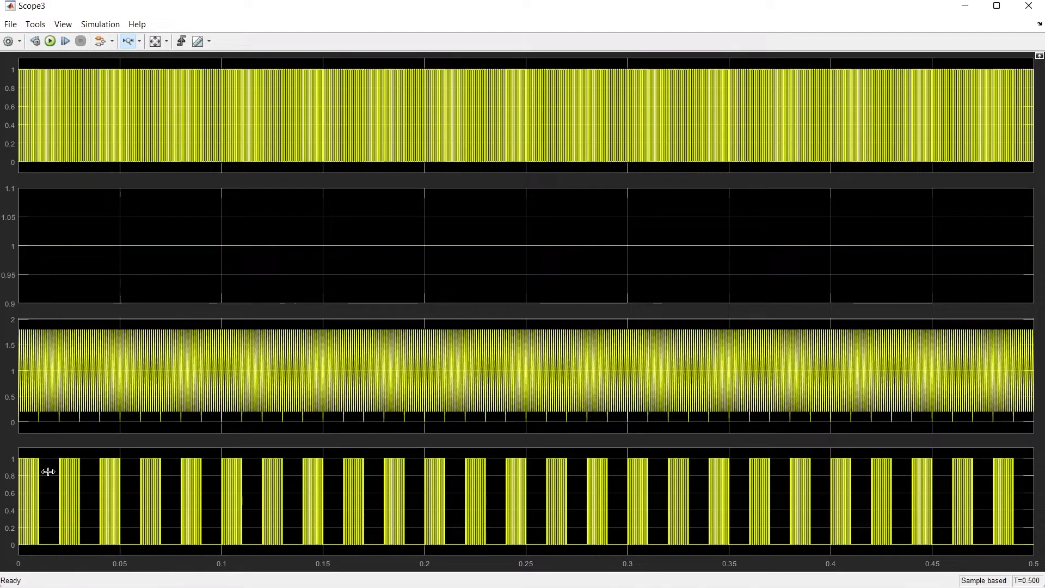
{"action": "left_click_drag", "start_coordinate": [3, 473], "coordinate": [4, 473]}
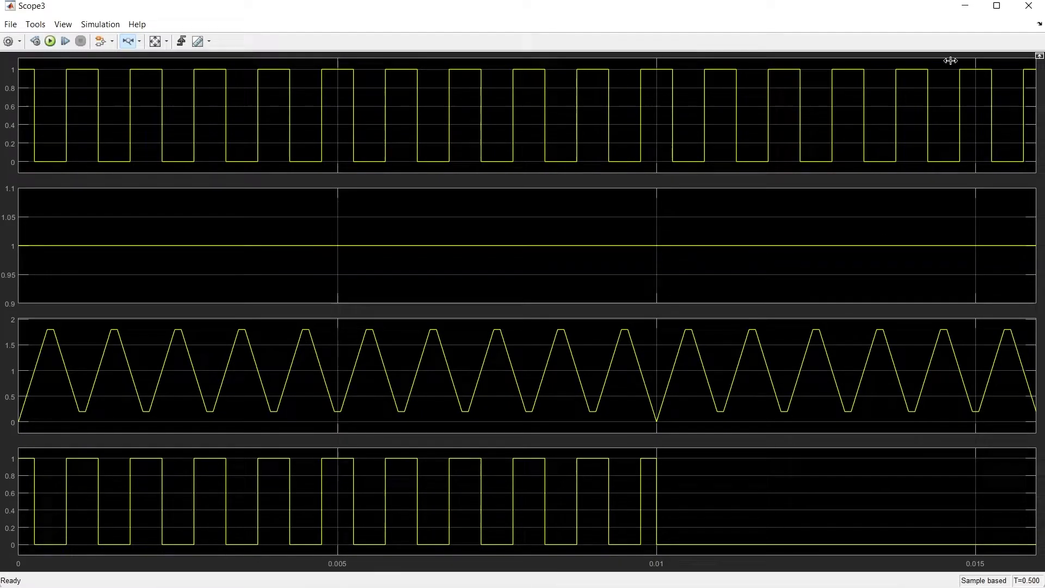
{"action": "left_click", "coordinate": [1027, 6]}
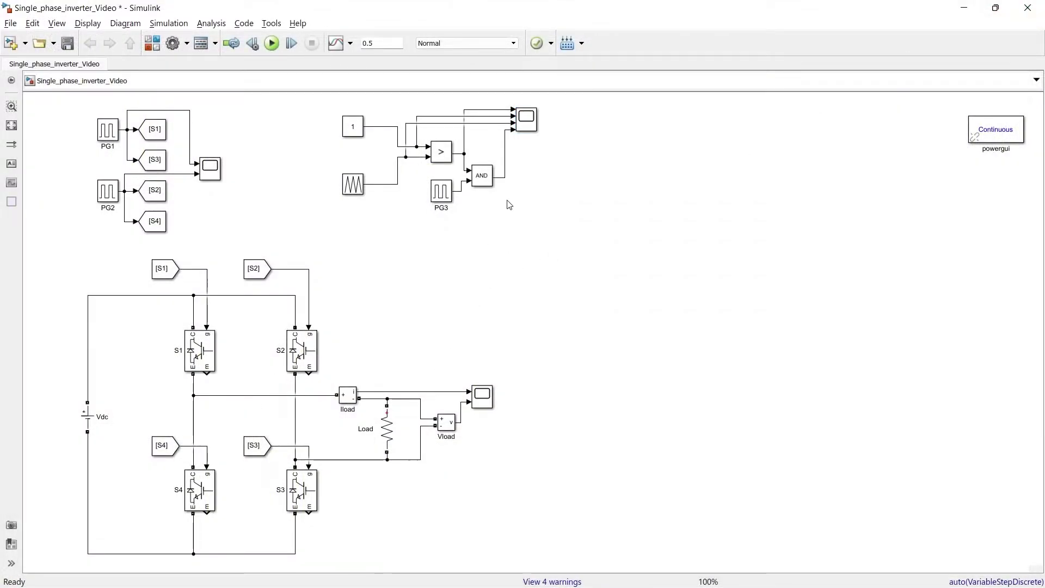
- Add a second AND block fed by a copied PG4 and the branched comparator output
{"action": "left_click_drag", "start_coordinate": [482, 175], "coordinate": [489, 243]}
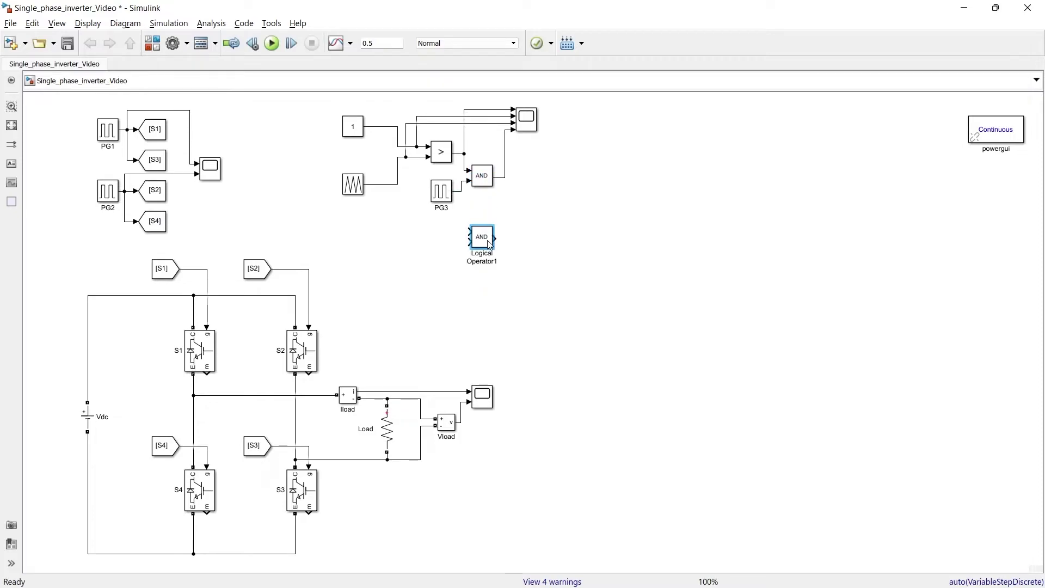
{"action": "left_click_drag", "start_coordinate": [117, 185], "coordinate": [452, 252]}
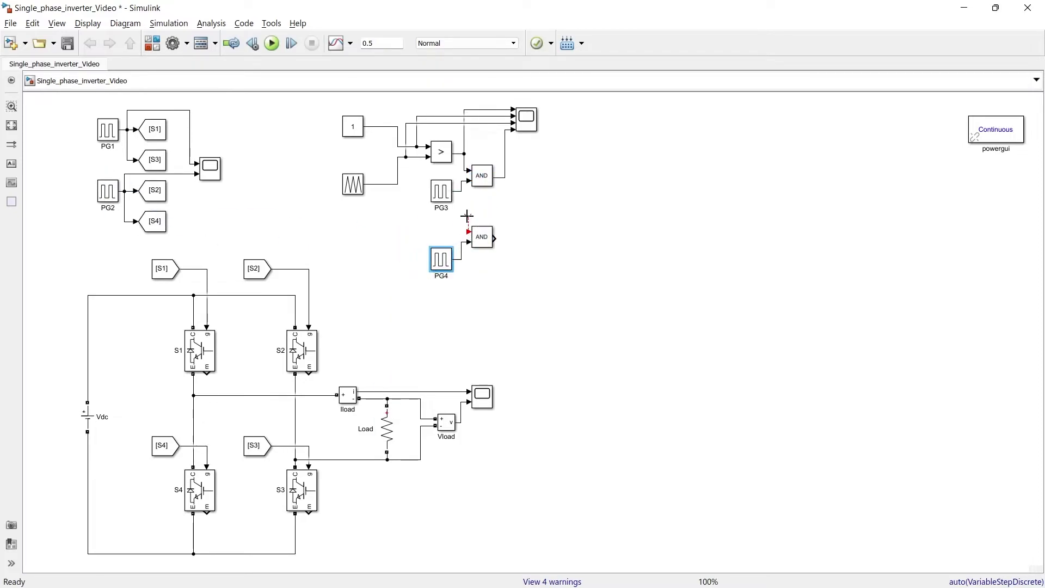
{"action": "left_click_drag", "start_coordinate": [466, 216], "coordinate": [463, 170]}
- Give Scope3 five inputs in a 2x3 layout and rerun the simulation with Ctrl+T
{"action": "double_click", "coordinate": [526, 119]}
{"action": "left_click", "coordinate": [622, 269]}
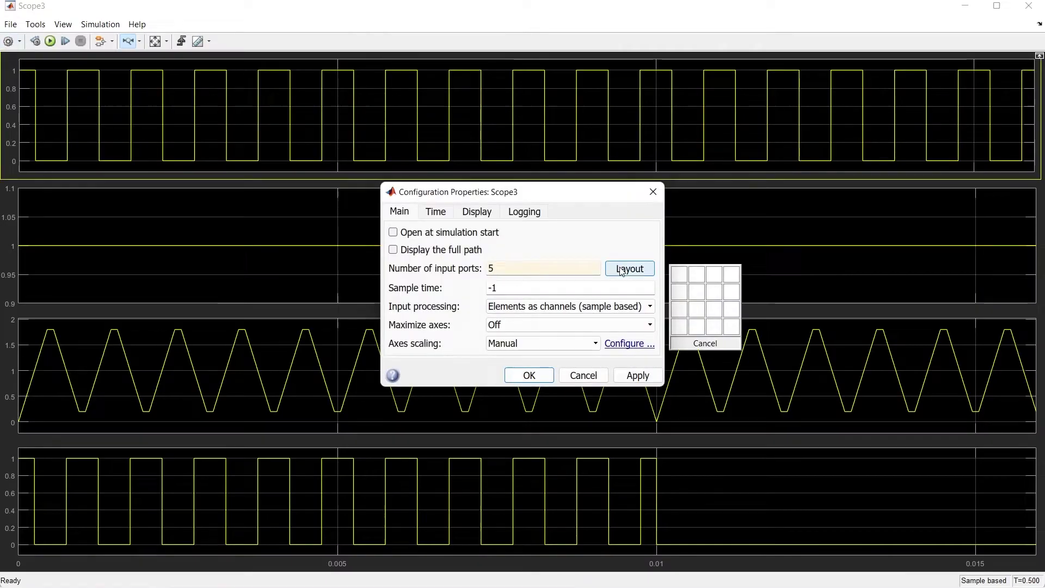
{"action": "left_click", "coordinate": [679, 326]}
{"action": "left_click", "coordinate": [529, 375]}
{"action": "key", "text": "ctrl+t"}
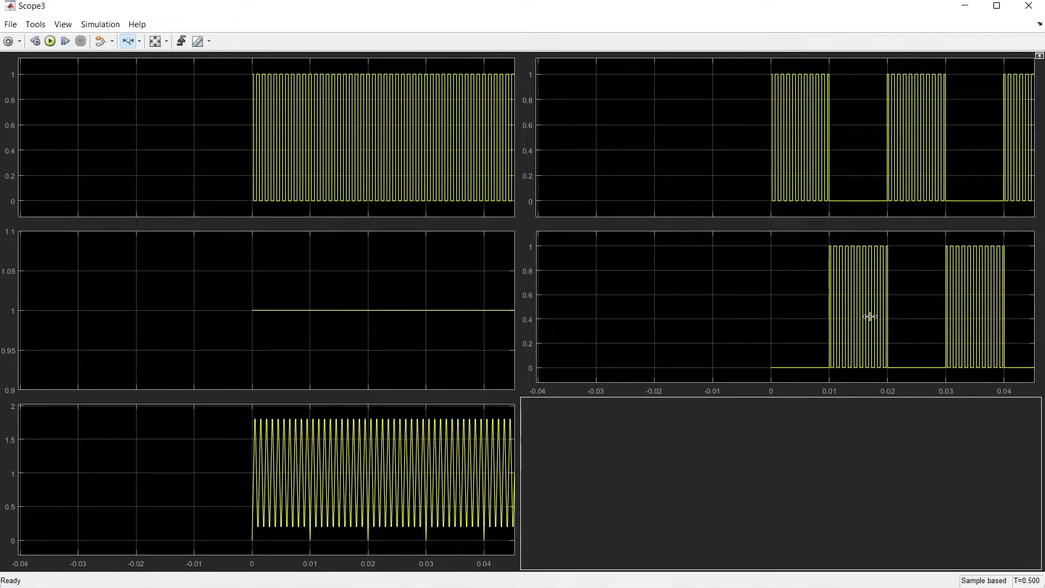
- Reduce Scope3 to three stacked inputs
{"action": "left_click", "coordinate": [1028, 5]}
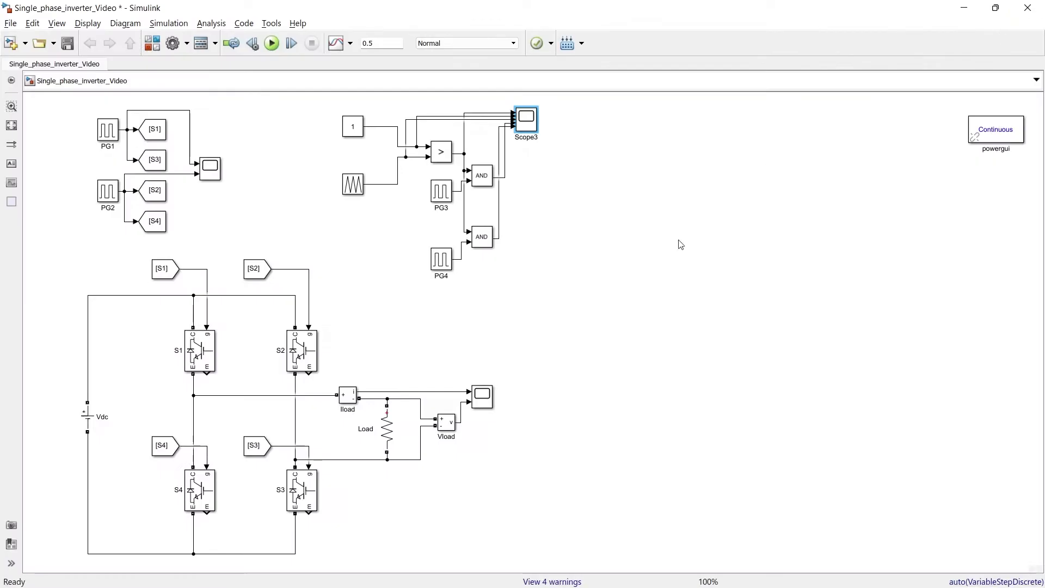
{"action": "double_click", "coordinate": [525, 119]}
{"action": "left_click", "coordinate": [8, 41]}
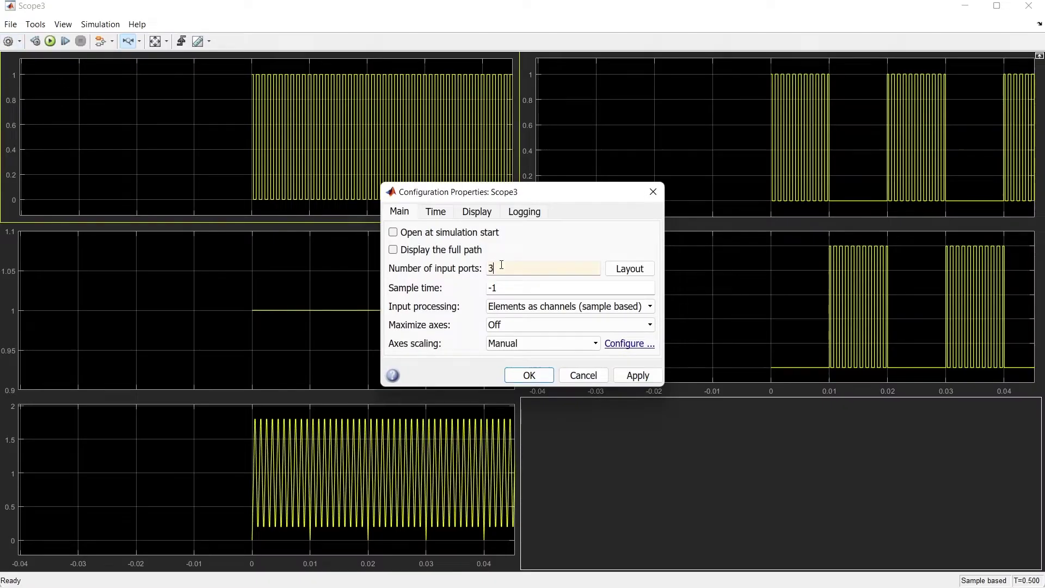
{"action": "left_click", "coordinate": [627, 268]}
{"action": "left_click", "coordinate": [25, 127]}
{"action": "left_click", "coordinate": [1035, 6]}
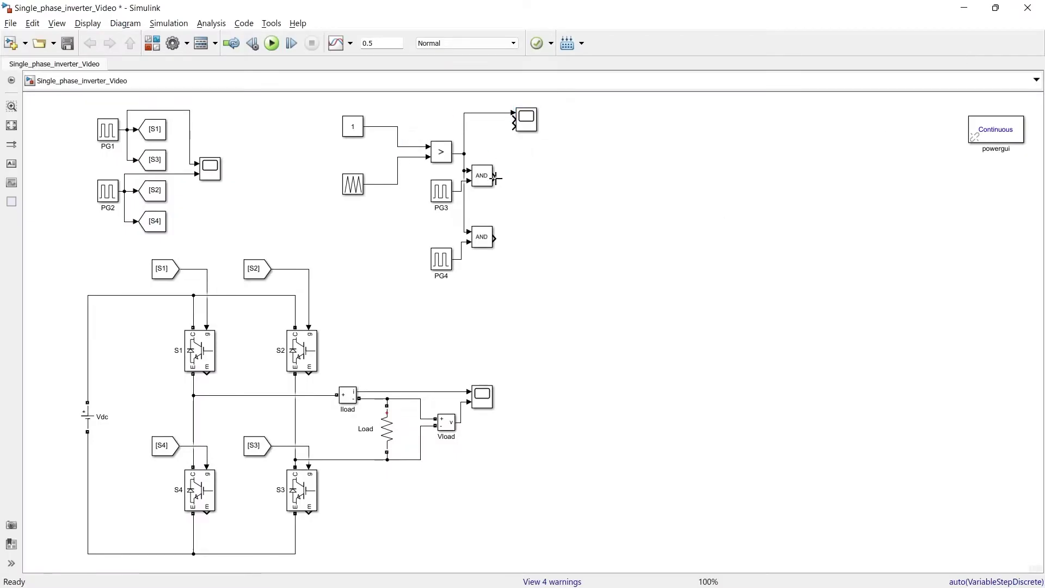
- Point the IGBT gate From tags to SS1–SS4 and run the simulation
{"action": "left_click", "coordinate": [156, 136]}
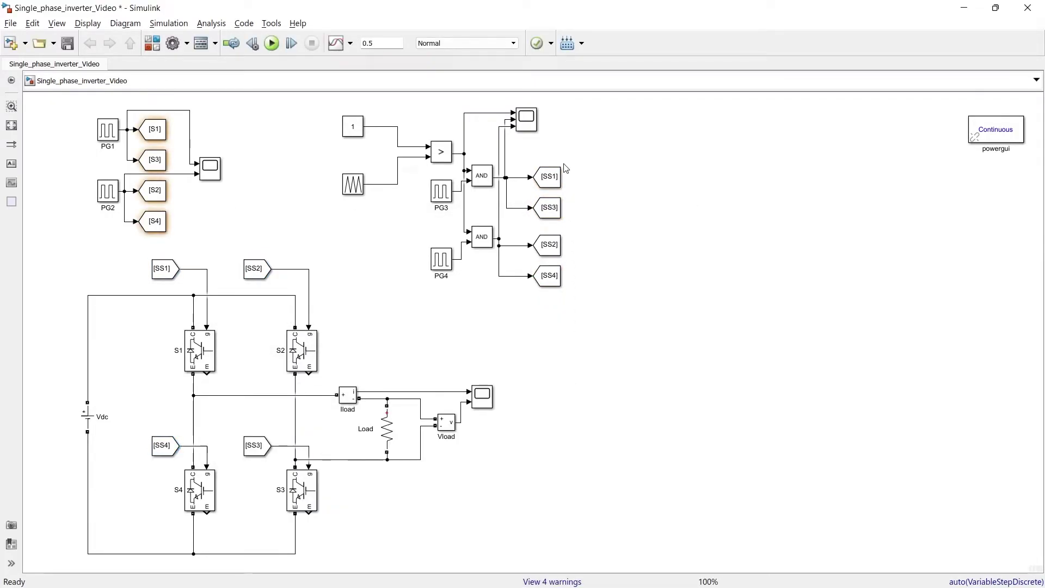
{"action": "left_click", "coordinate": [166, 270]}
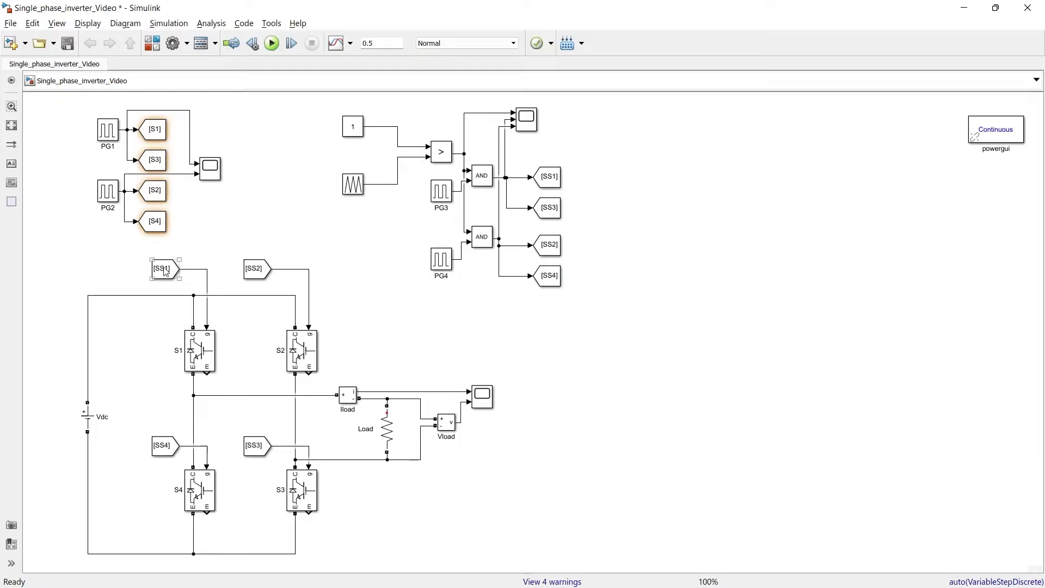
{"action": "left_click", "coordinate": [365, 320]}
{"action": "left_click", "coordinate": [272, 48]}
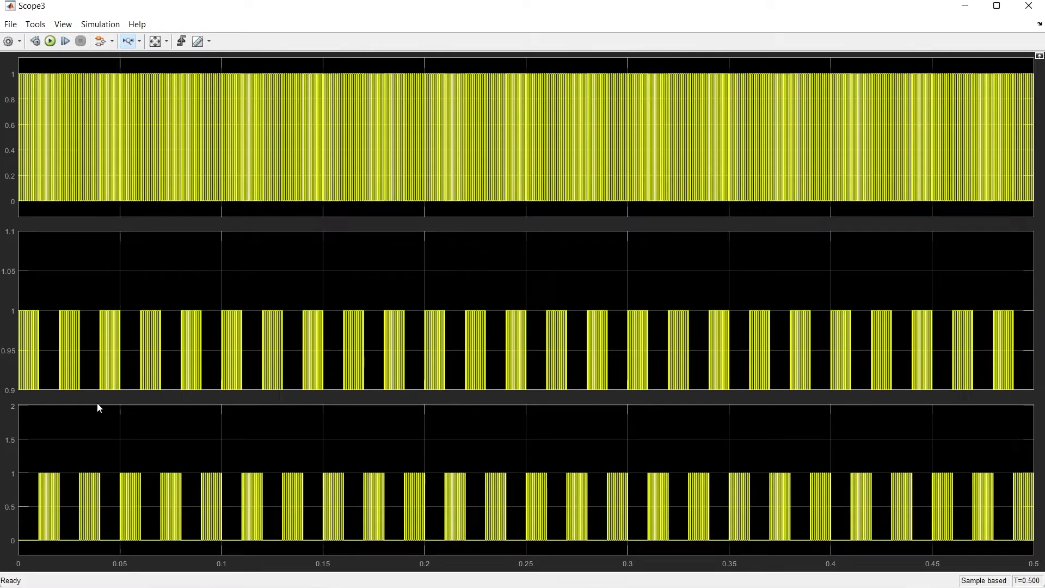
{"action": "left_click_drag", "start_coordinate": [2, 373], "coordinate": [4, 382]}
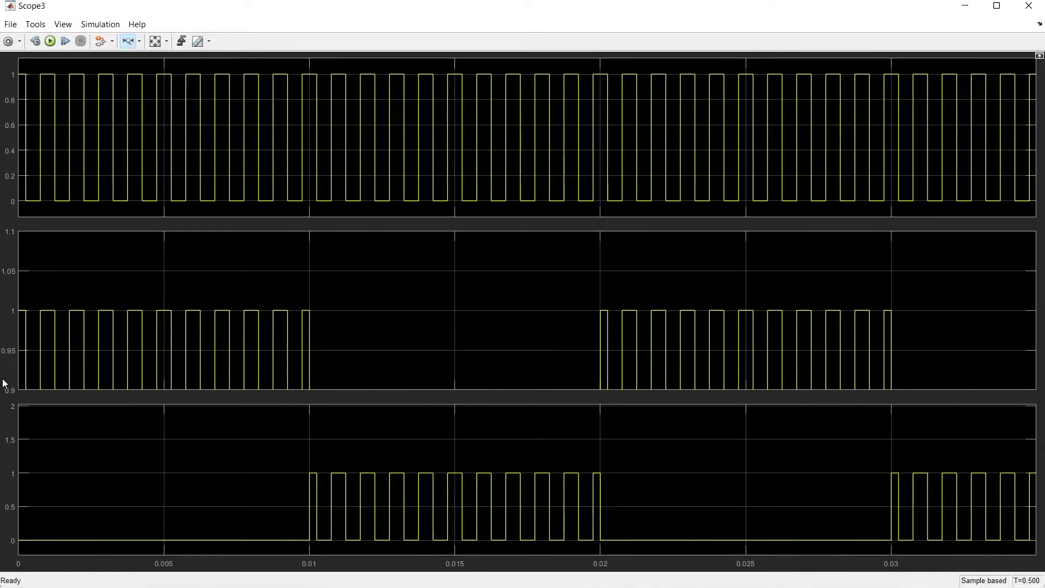
{"action": "left_click", "coordinate": [1028, 6]}
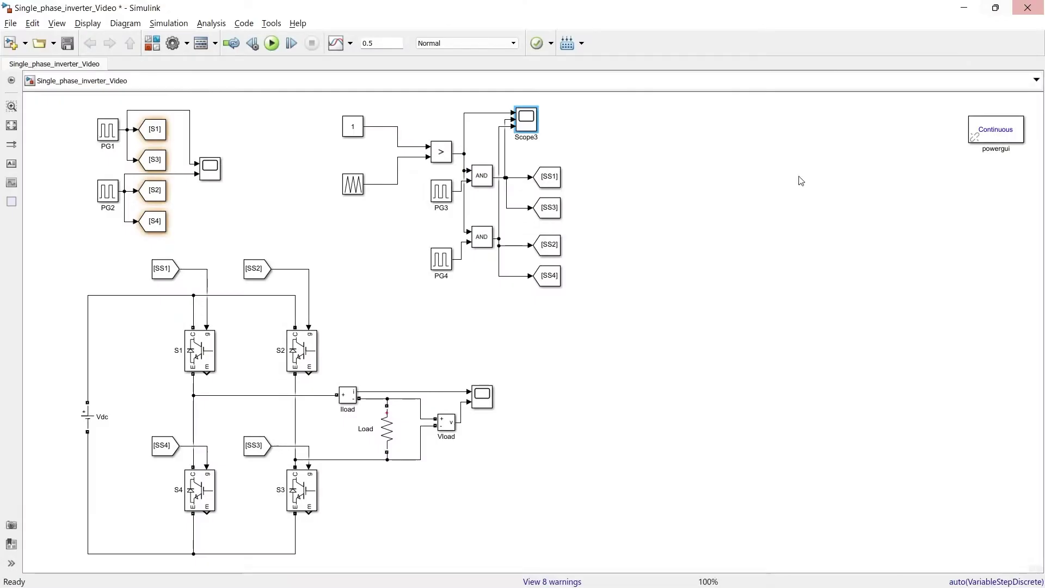
{"action": "double_click", "coordinate": [486, 399]}
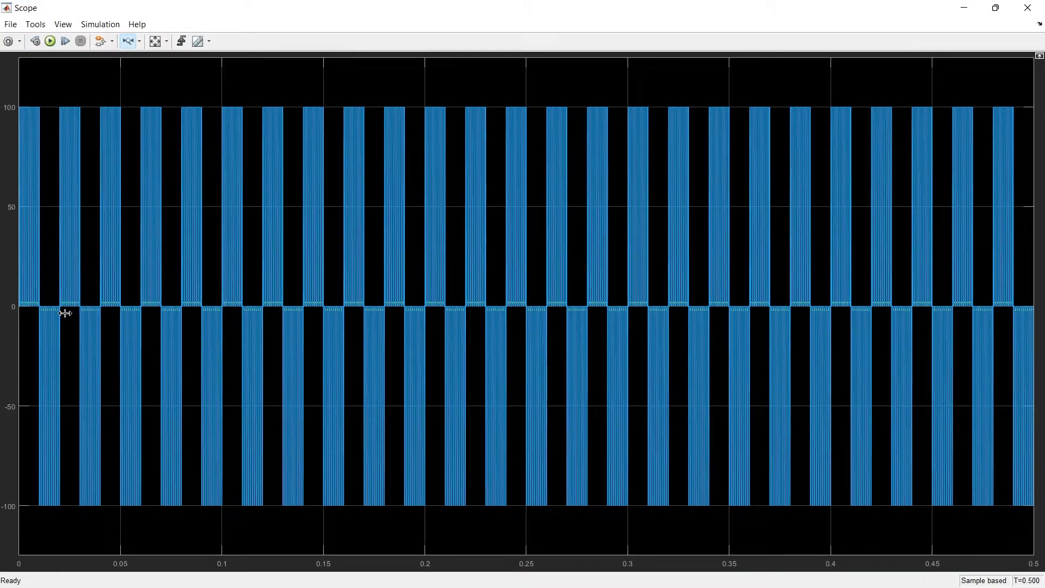
{"action": "left_click_drag", "start_coordinate": [62, 313], "coordinate": [3, 315]}
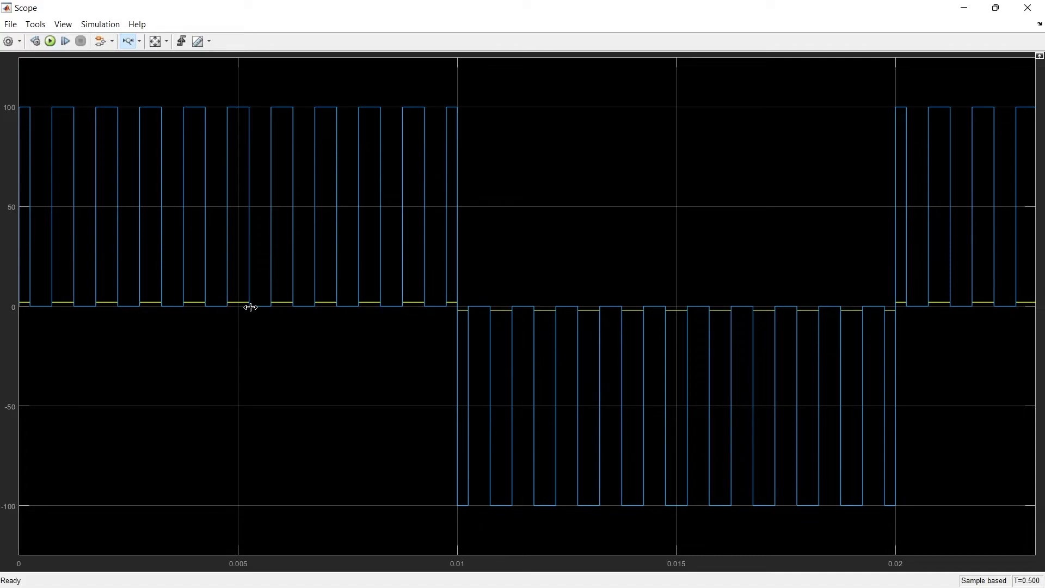
{"action": "left_click", "coordinate": [1025, 8]}
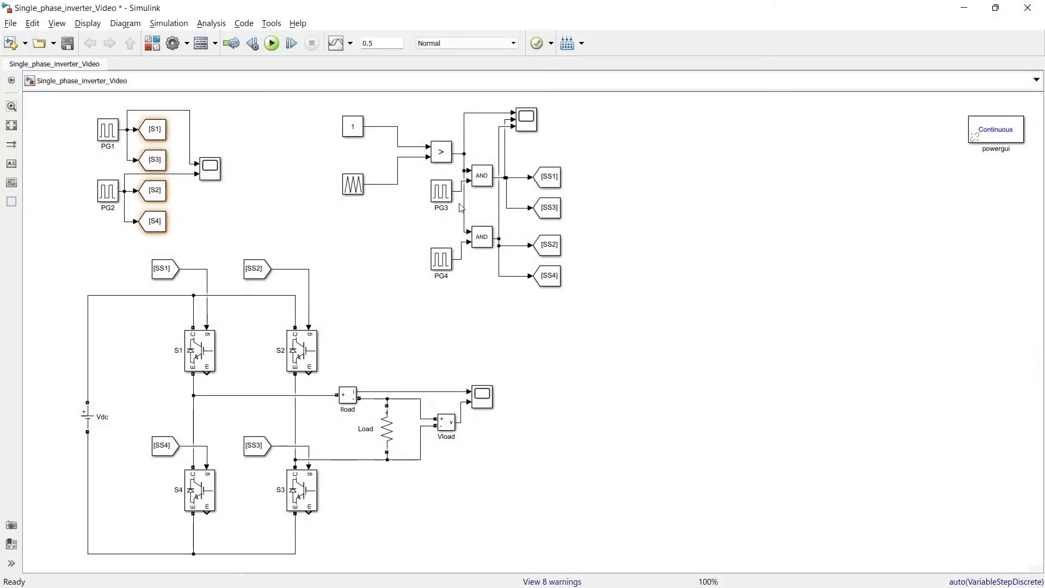
{"action": "left_click", "coordinate": [356, 129]}
{"action": "double_click", "coordinate": [356, 129]}
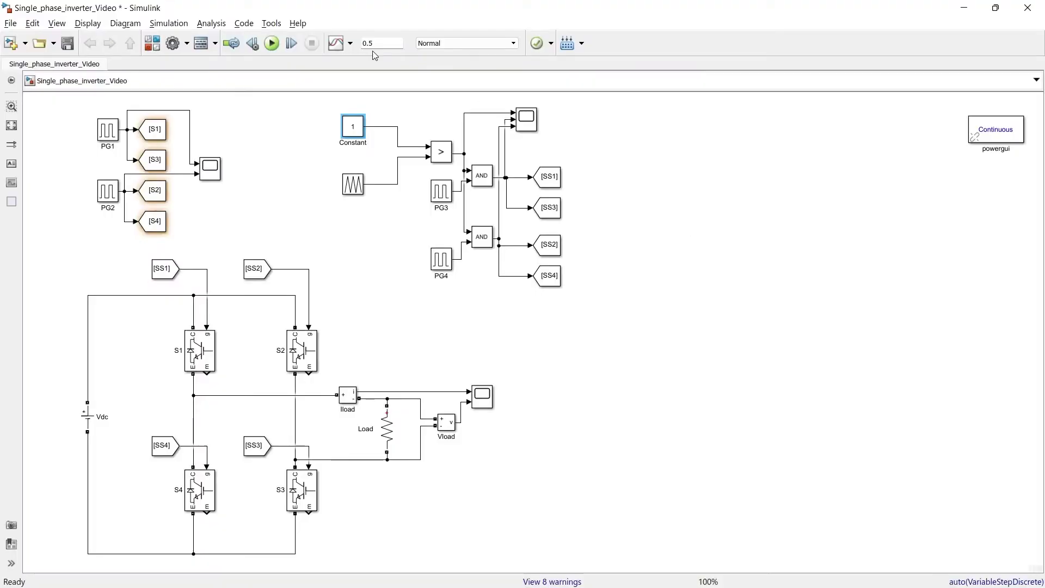
- Add a Sine Wave and a Repeating Sequence block from the Sources library to the model
{"action": "left_click", "coordinate": [153, 45]}
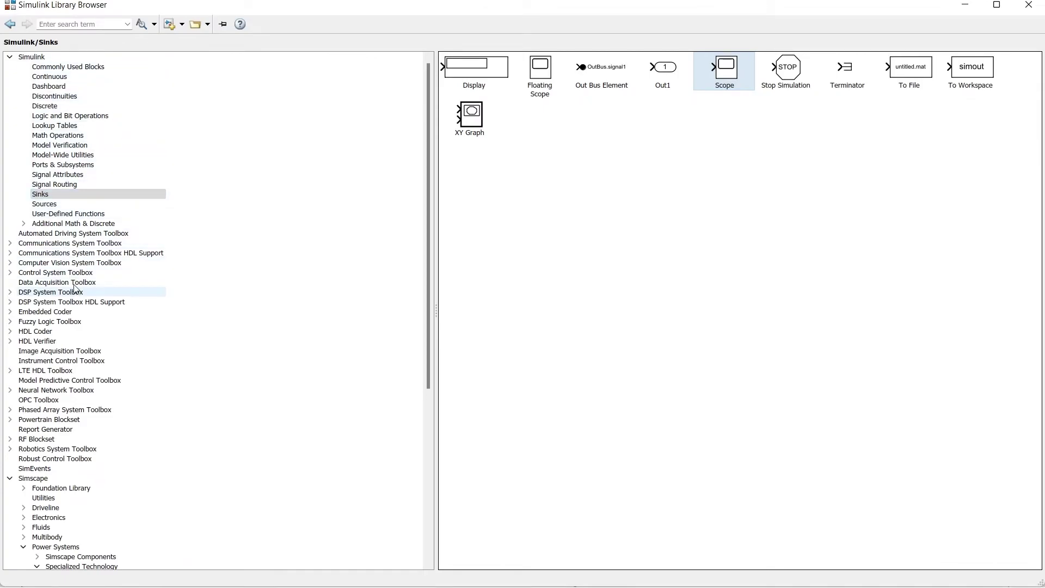
{"action": "left_click", "coordinate": [61, 185]}
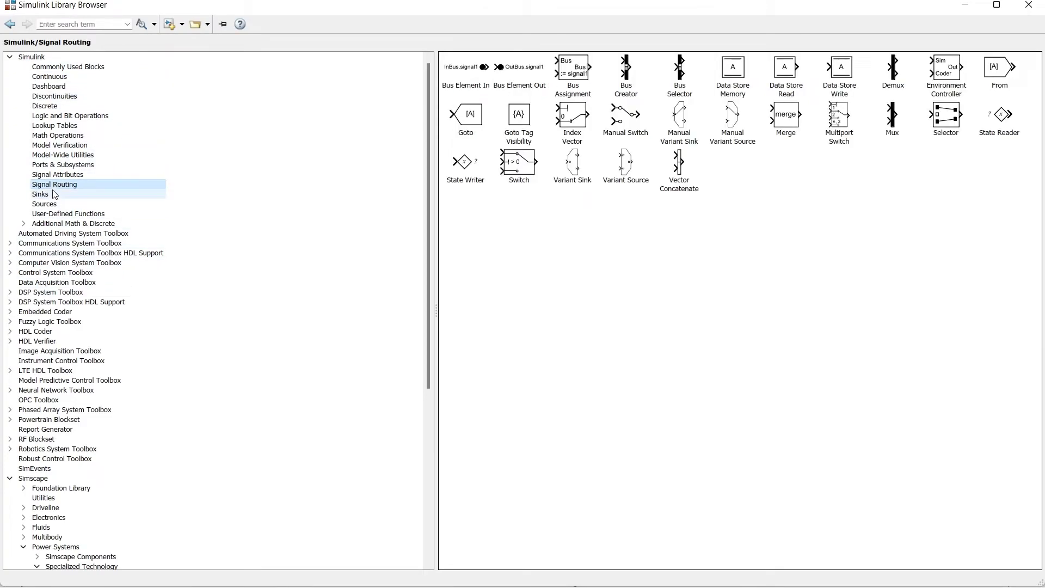
{"action": "left_click", "coordinate": [53, 194]}
{"action": "left_click", "coordinate": [53, 203]}
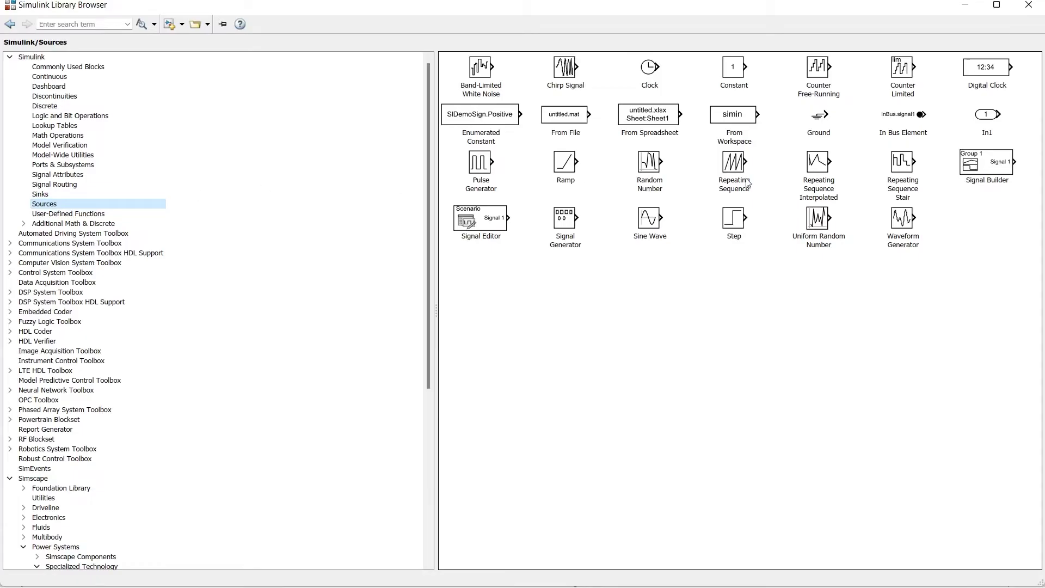
{"action": "left_click", "coordinate": [635, 219]}
{"action": "right_click", "coordinate": [647, 219]}
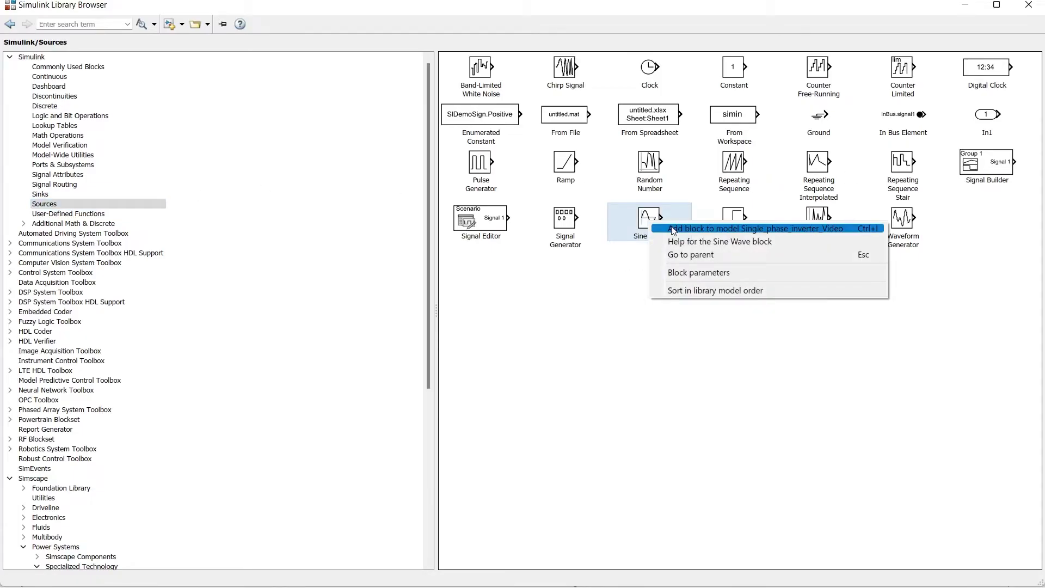
{"action": "left_click", "coordinate": [666, 224]}
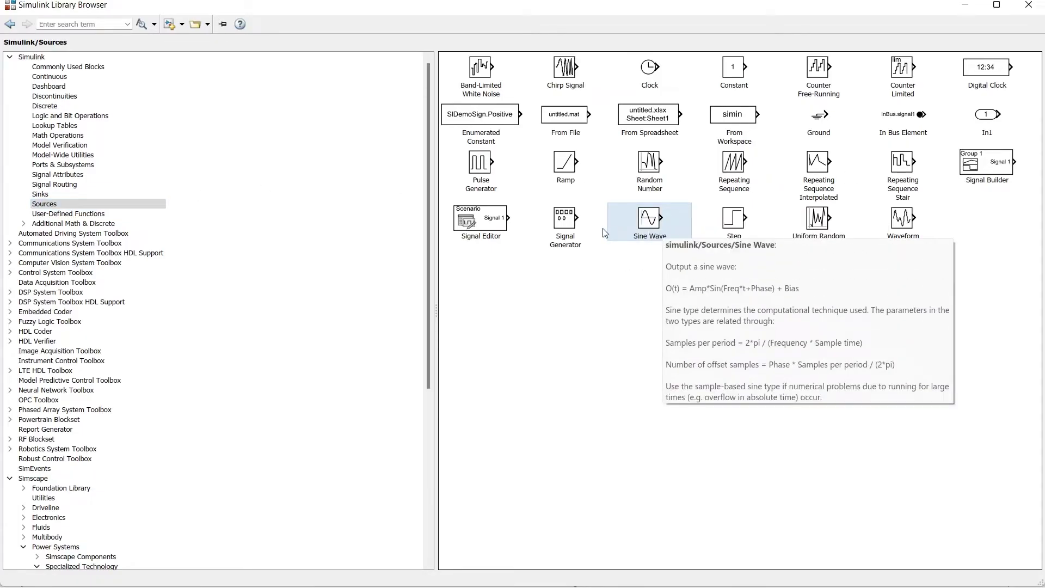
{"action": "left_click", "coordinate": [733, 171]}
{"action": "right_click", "coordinate": [740, 181]}
{"action": "left_click", "coordinate": [750, 184]}
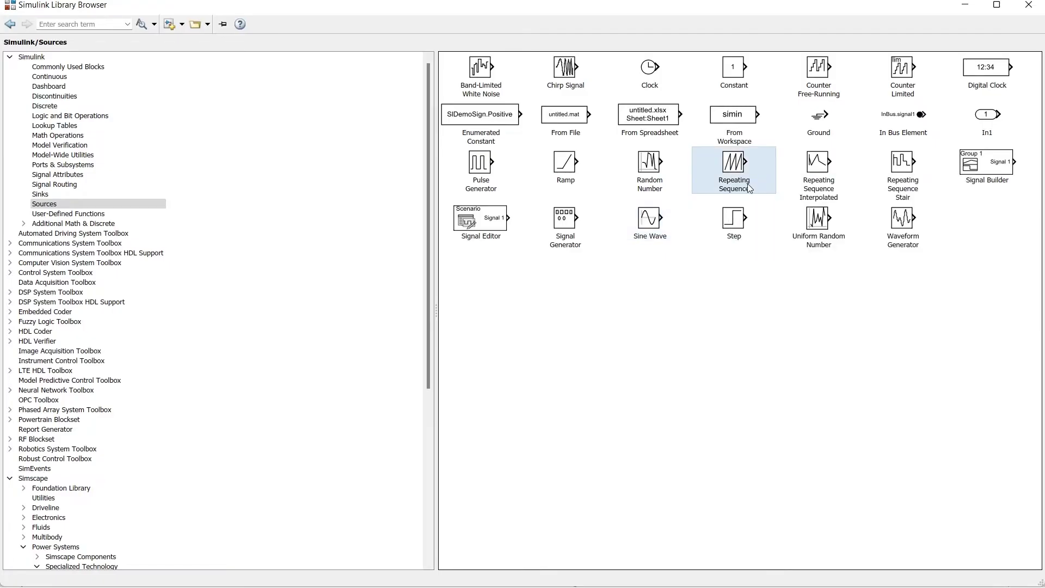
- Add a Scope from Sinks and a Relational Operator from Logic and Bit Operations
{"action": "left_click", "coordinate": [40, 194]}
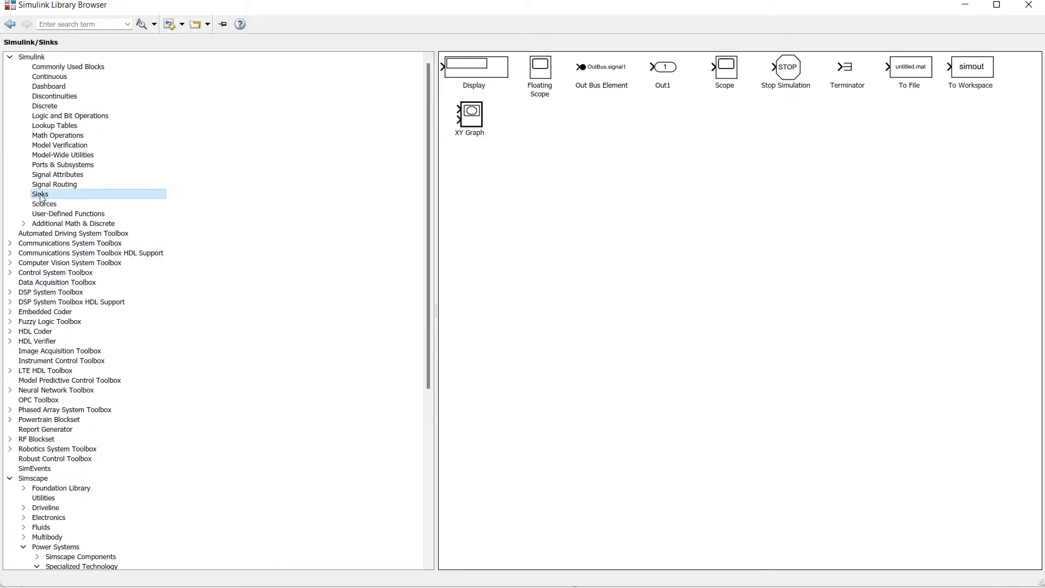
{"action": "left_click", "coordinate": [720, 64]}
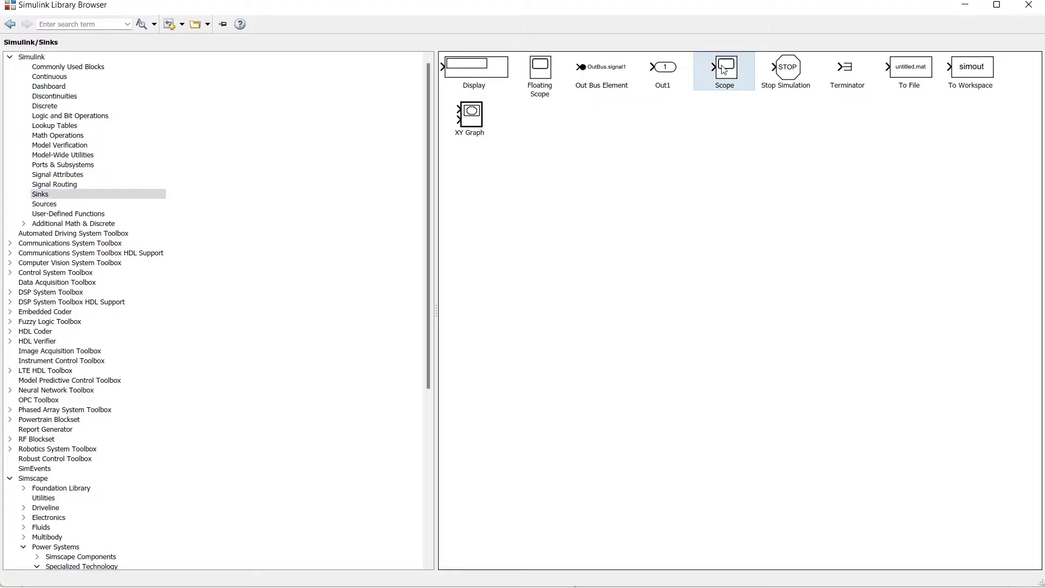
{"action": "right_click", "coordinate": [720, 65]}
{"action": "left_click", "coordinate": [729, 76]}
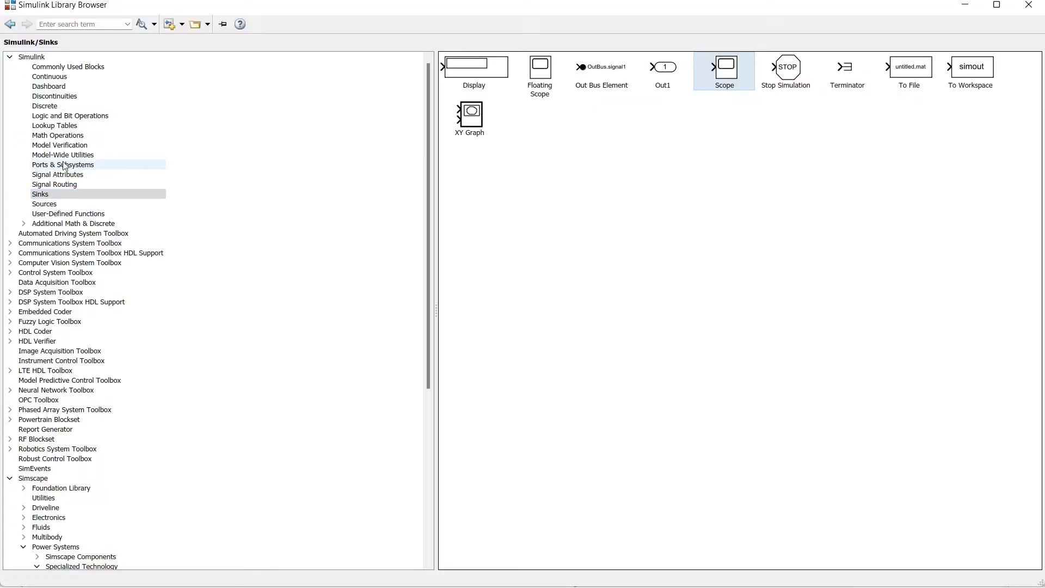
{"action": "left_click", "coordinate": [61, 118]}
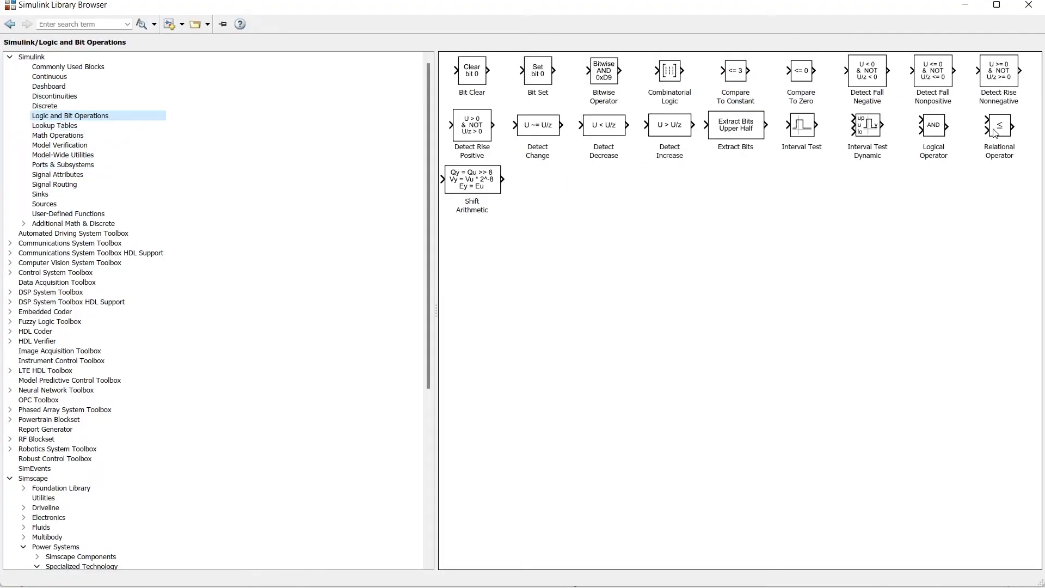
{"action": "left_click", "coordinate": [993, 132]}
{"action": "right_click", "coordinate": [993, 133]}
{"action": "left_click", "coordinate": [993, 138]}
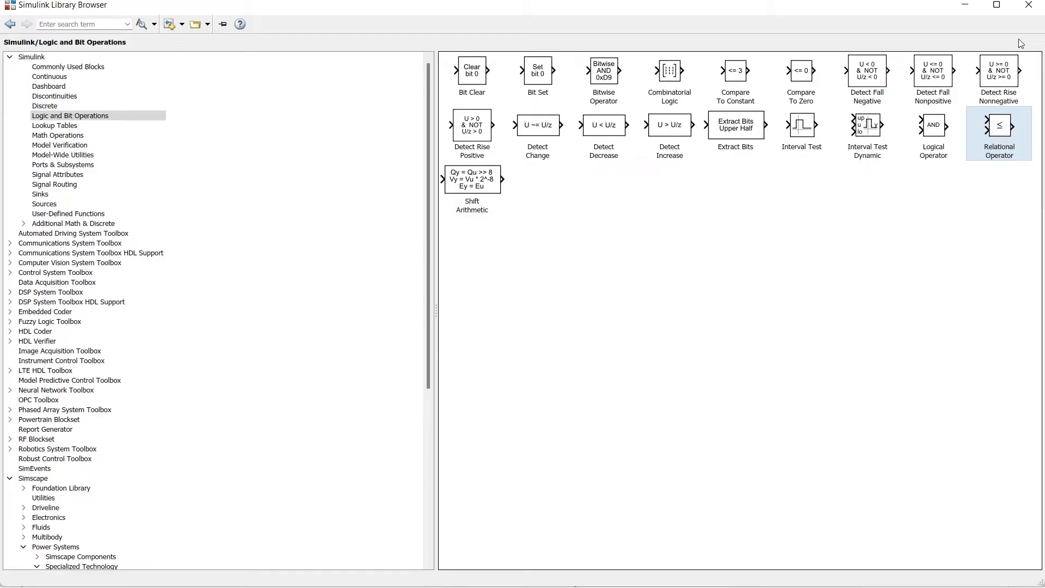
{"action": "left_click", "coordinate": [1029, 5]}
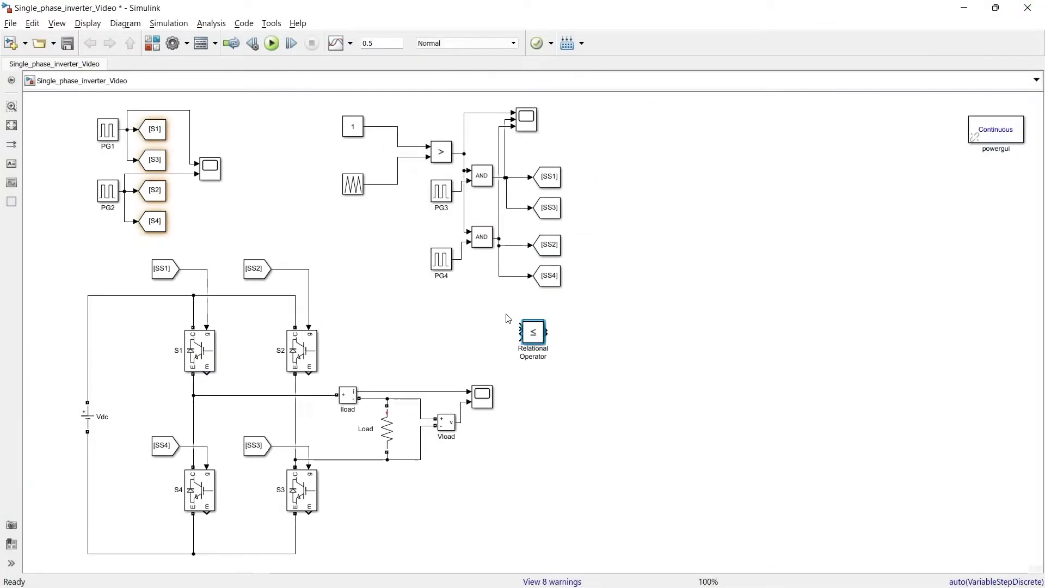
- Move the Relational Operator right and spread apart the stacked Sine Wave and Repeating Sequence blocks
{"action": "left_click_drag", "start_coordinate": [508, 319], "coordinate": [575, 381]}
{"action": "left_click_drag", "start_coordinate": [533, 340], "coordinate": [788, 250]}
{"action": "left_click", "coordinate": [784, 323]}
{"action": "left_click_drag", "start_coordinate": [789, 304], "coordinate": [710, 296]}
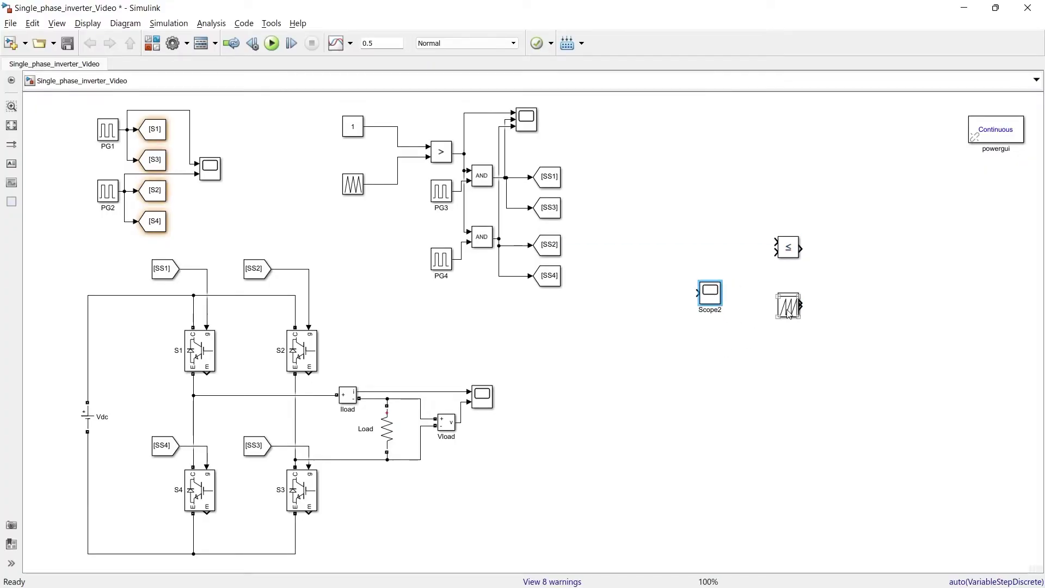
{"action": "mouse_move", "coordinate": [789, 315]}
{"action": "left_mouse_down"}
{"action": "mouse_move", "coordinate": [762, 360]}
{"action": "mouse_move", "coordinate": [802, 311]}
{"action": "left_mouse_up"}
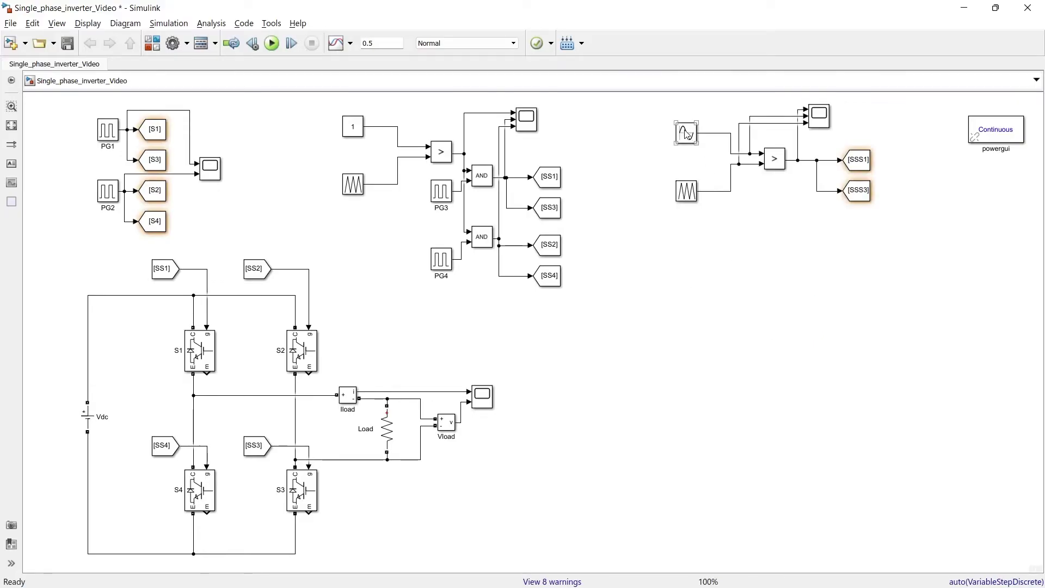
- Check the Sine Wave (2*pi*50 rad/s) and triangular carrier parameters, leaving them unchanged
{"action": "double_click", "coordinate": [688, 133]}
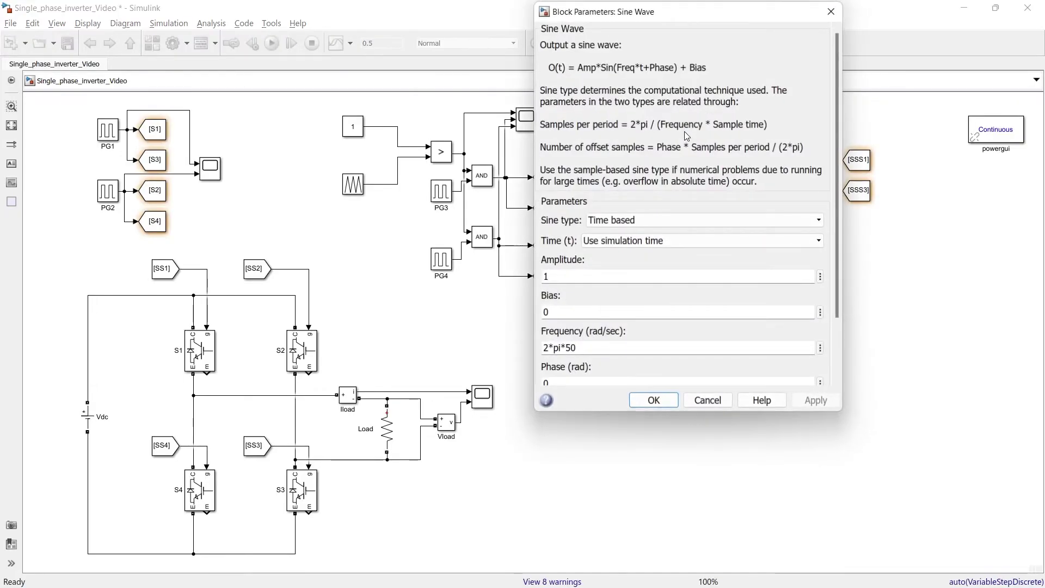
{"action": "scroll", "coordinate": [830, 281], "scroll_direction": "down", "scroll_amount": 2}
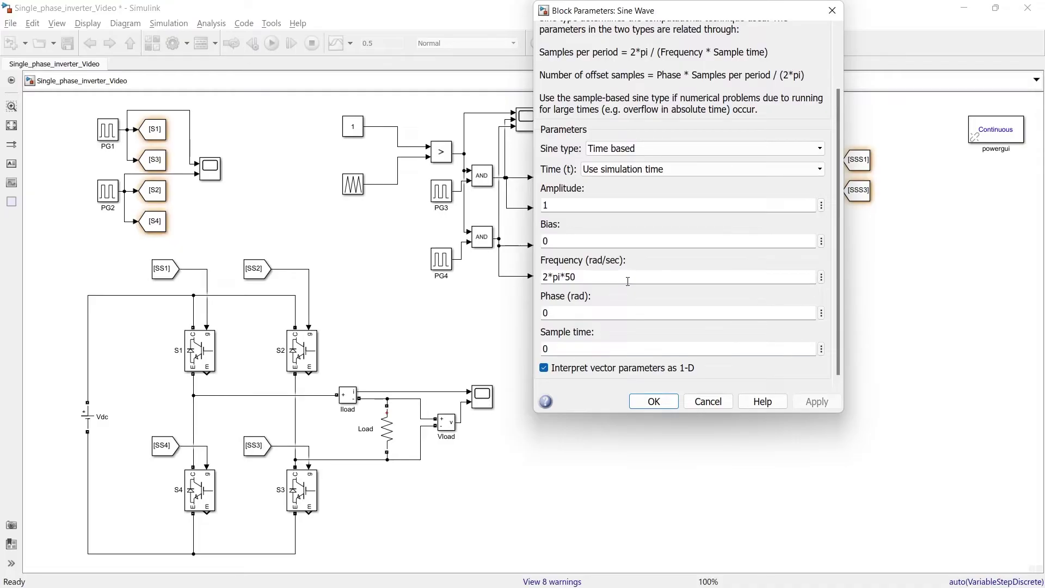
{"action": "left_click", "coordinate": [653, 404]}
{"action": "double_click", "coordinate": [687, 194]}
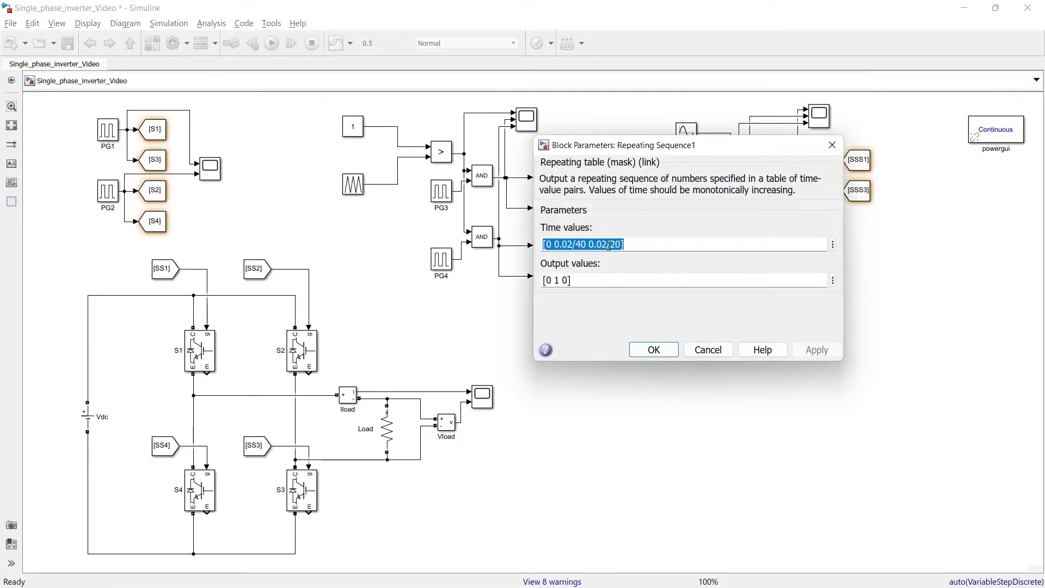
{"action": "left_click", "coordinate": [831, 145]}
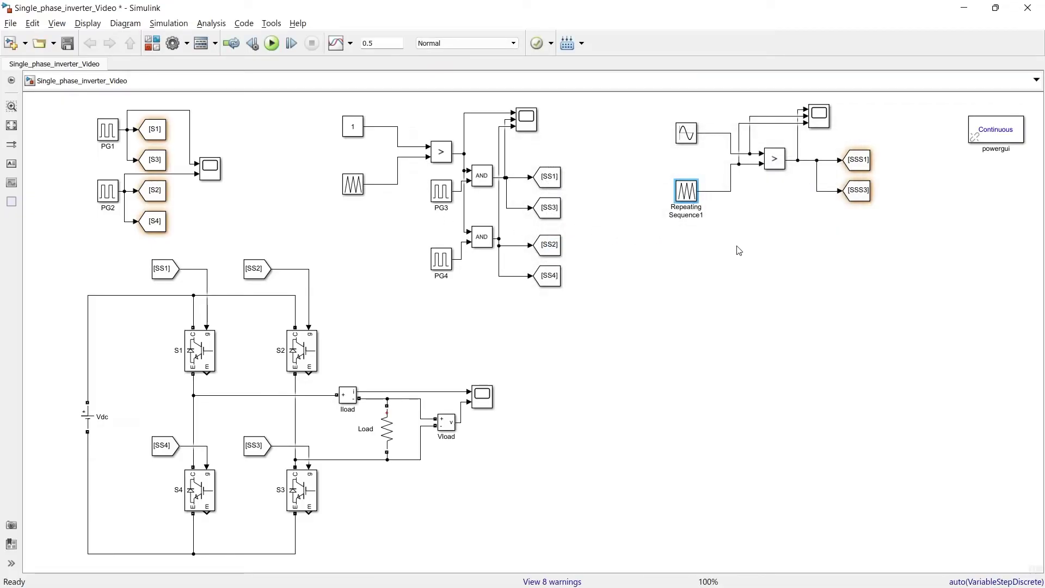
- Select the sine-triangle comparator group and place a copy below the original
{"action": "left_click", "coordinate": [772, 192]}
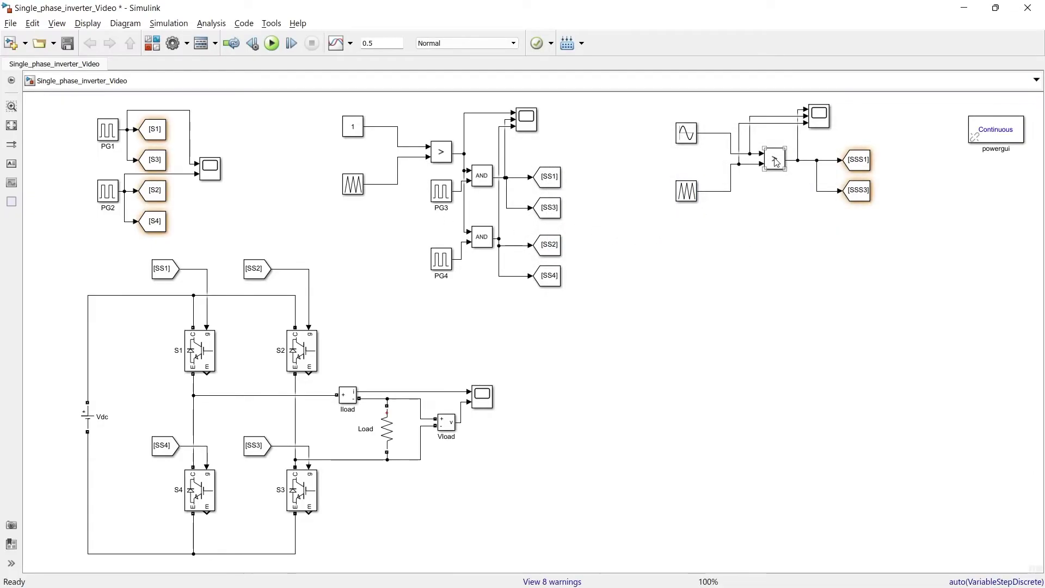
{"action": "left_click", "coordinate": [866, 188]}
{"action": "left_click", "coordinate": [971, 189]}
{"action": "left_click_drag", "start_coordinate": [650, 103], "coordinate": [903, 235]}
{"action": "left_click_drag", "start_coordinate": [690, 197], "coordinate": [690, 324]}
- Open the copied Sine Wave1's block parameters showing 2*pi*50 rad/s
{"action": "left_click", "coordinate": [882, 245]}
{"action": "double_click", "coordinate": [688, 261]}
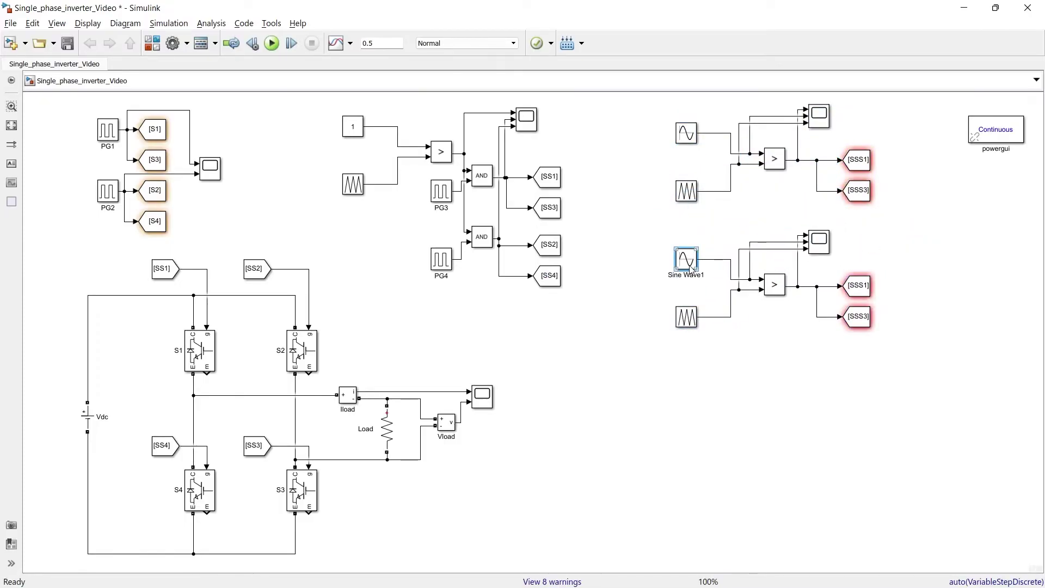
{"action": "left_click_drag", "start_coordinate": [839, 283], "coordinate": [835, 342]}
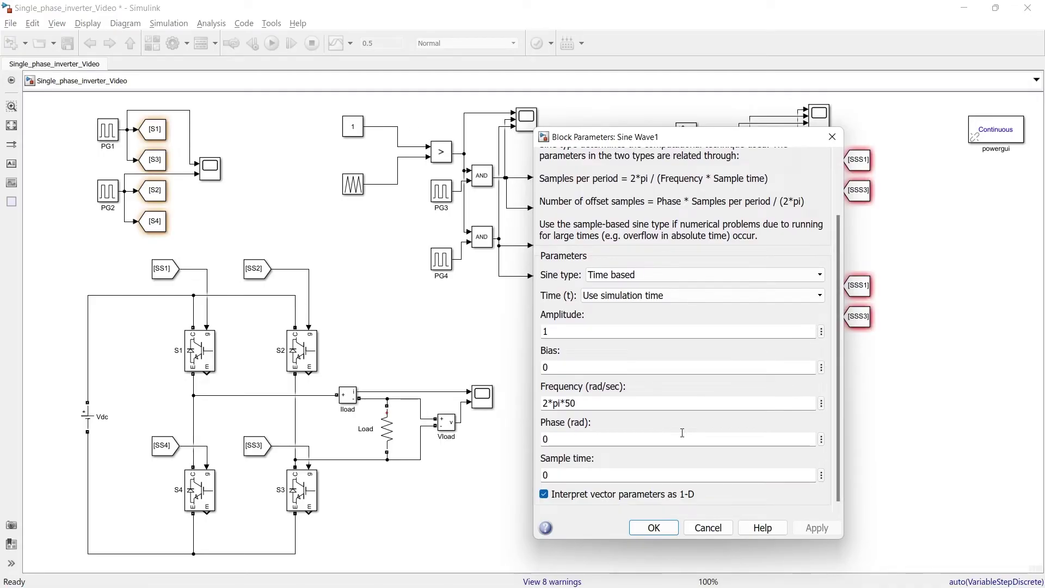
- Set the copied Sine Wave1's phase to pi
{"action": "double_click", "coordinate": [589, 437]}
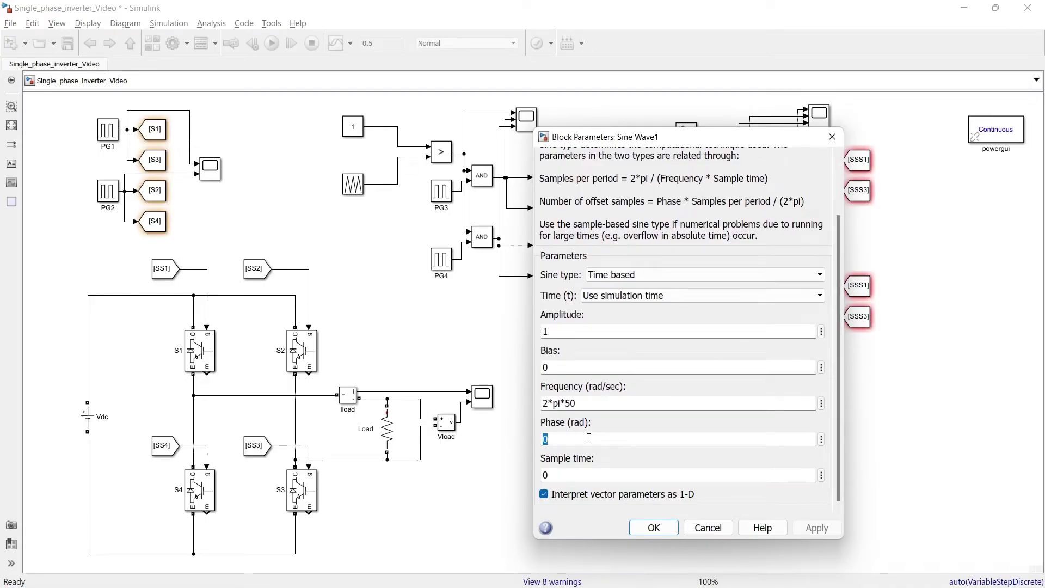
{"action": "type", "text": "pi"}
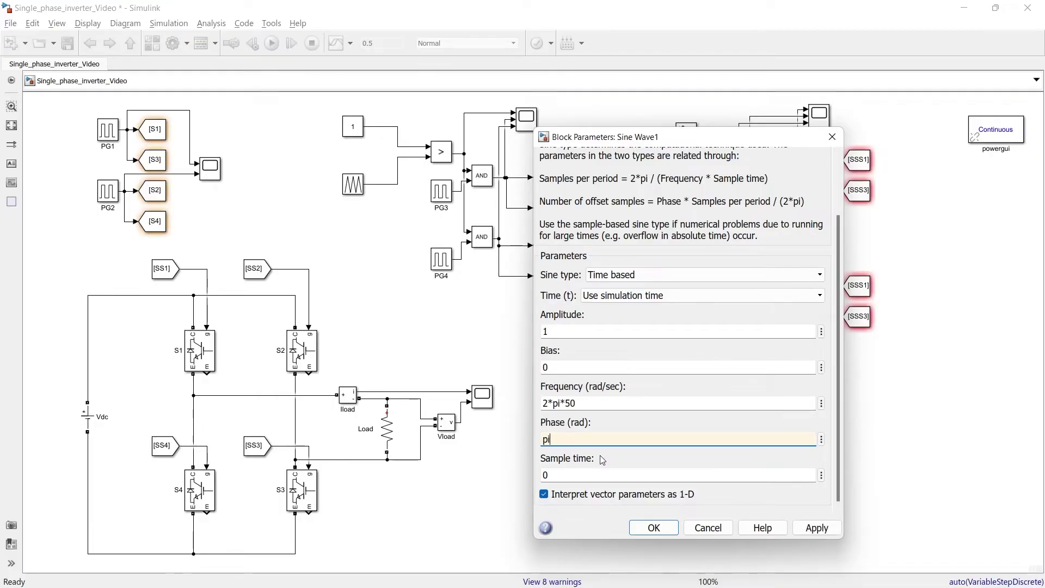
{"action": "left_click", "coordinate": [652, 528]}
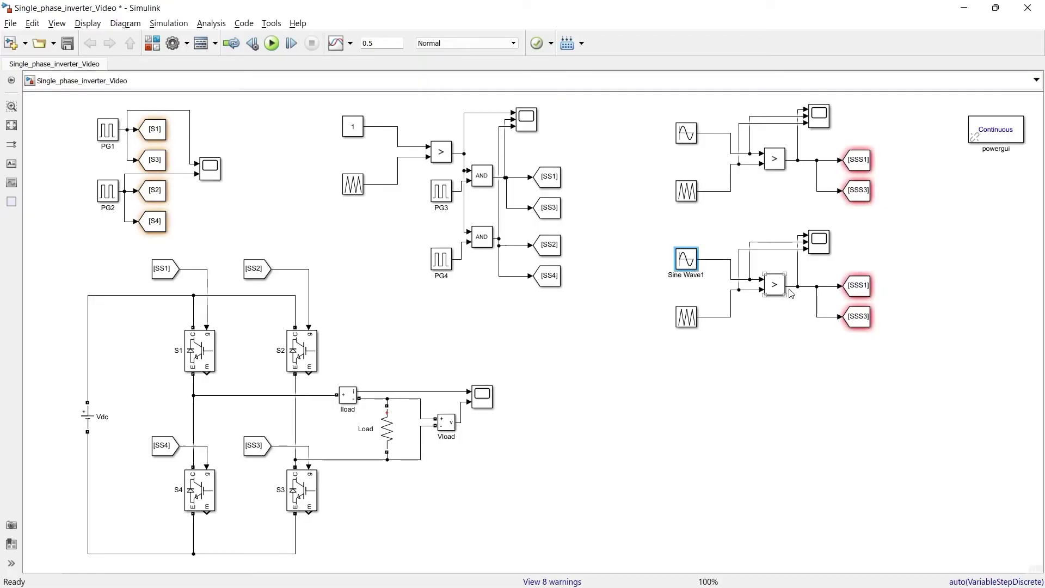
- Rename the copied group's Goto tags from SSS1/SSS3 to SSS2 and SSS4
{"action": "double_click", "coordinate": [859, 288]}
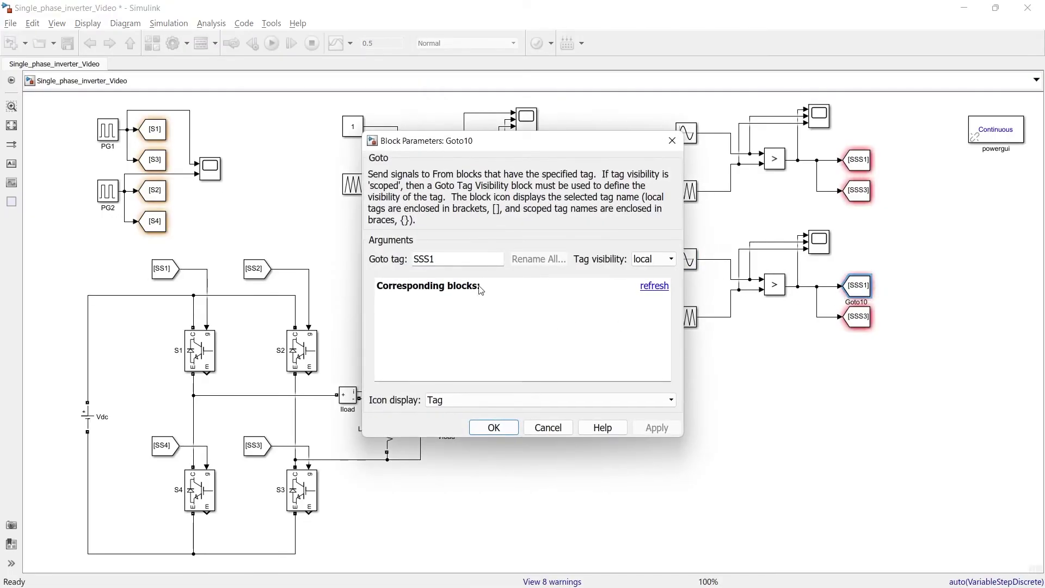
{"action": "double_click", "coordinate": [463, 258]}
{"action": "left_click", "coordinate": [462, 259]}
{"action": "key", "text": "BackSpace"}
{"action": "type", "text": "2"}
{"action": "key", "text": "Return"}
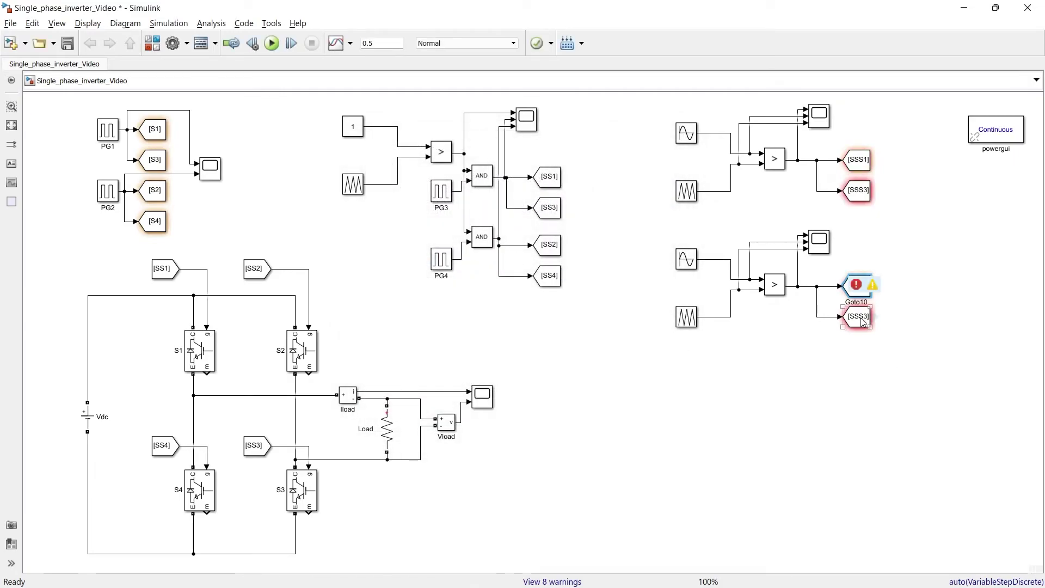
{"action": "double_click", "coordinate": [858, 317]}
{"action": "left_click", "coordinate": [468, 263]}
{"action": "key", "text": "BackSpace"}
{"action": "type", "text": "4"}
{"action": "key", "text": "Return"}
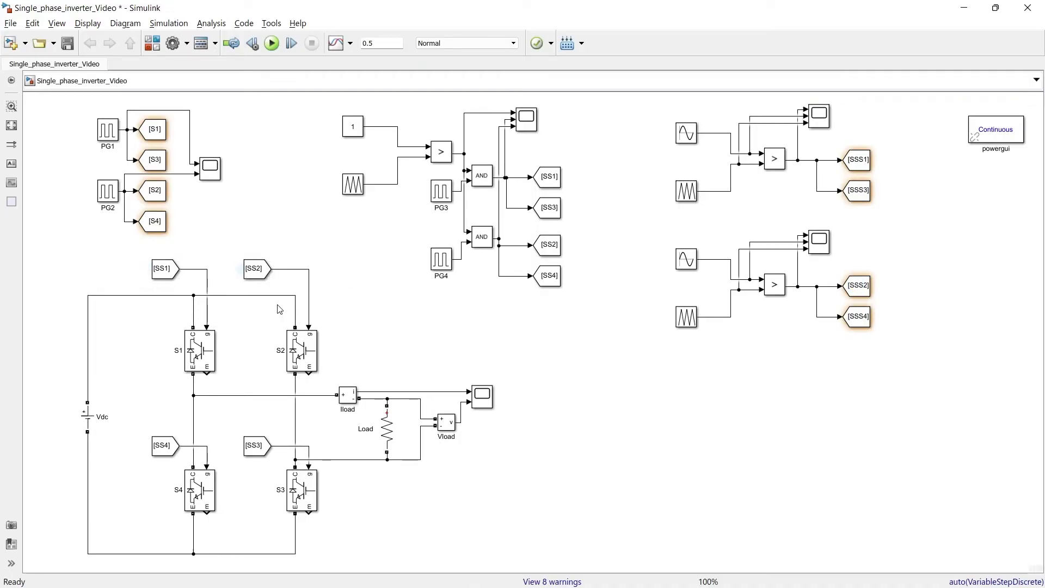
- Retag the four switch gate From blocks to SSS1, SSS2, SSS3 and SSS4
{"action": "left_click", "coordinate": [171, 277]}
{"action": "double_click", "coordinate": [170, 277]}
{"action": "type", "text": "SSS1"}
{"action": "key", "text": "Return"}
{"action": "double_click", "coordinate": [253, 268]}
{"action": "type", "text": "SSS2"}
{"action": "key", "text": "Return"}
{"action": "double_click", "coordinate": [256, 445]}
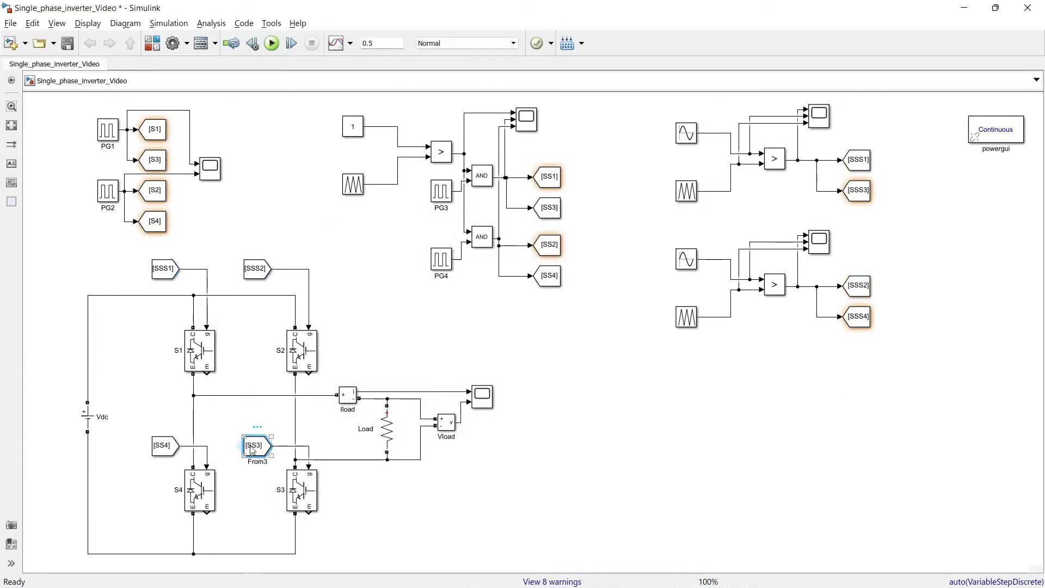
{"action": "type", "text": "SSS3"}
{"action": "double_click", "coordinate": [171, 459]}
{"action": "type", "text": "SSS4"}
{"action": "key", "text": "Return"}
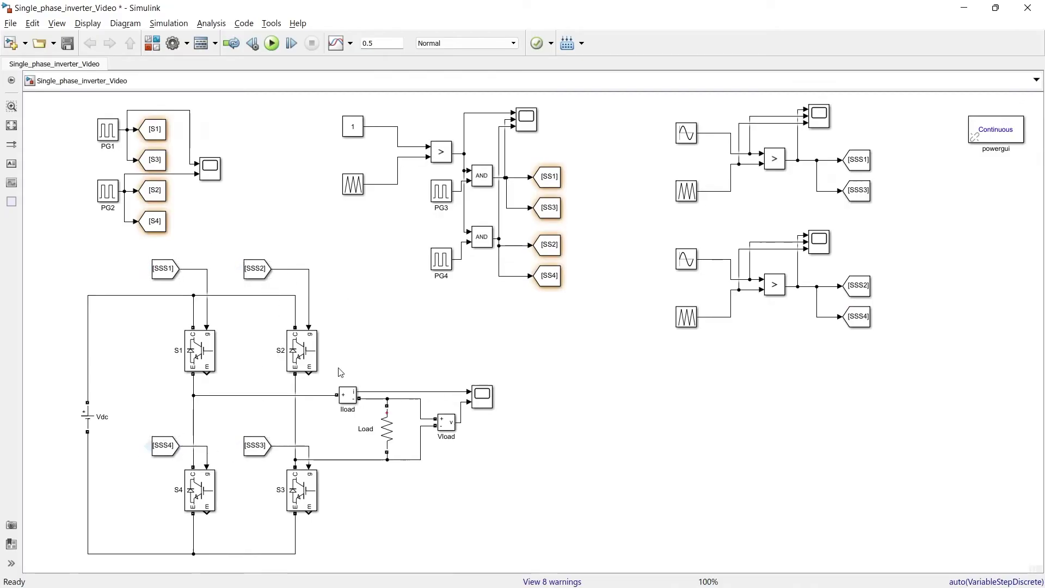
- Check the upper group's SSS3 tag, clear the selection and run the simulation
{"action": "left_click", "coordinate": [852, 185]}
{"action": "left_click", "coordinate": [871, 328]}
{"action": "left_click", "coordinate": [838, 375]}
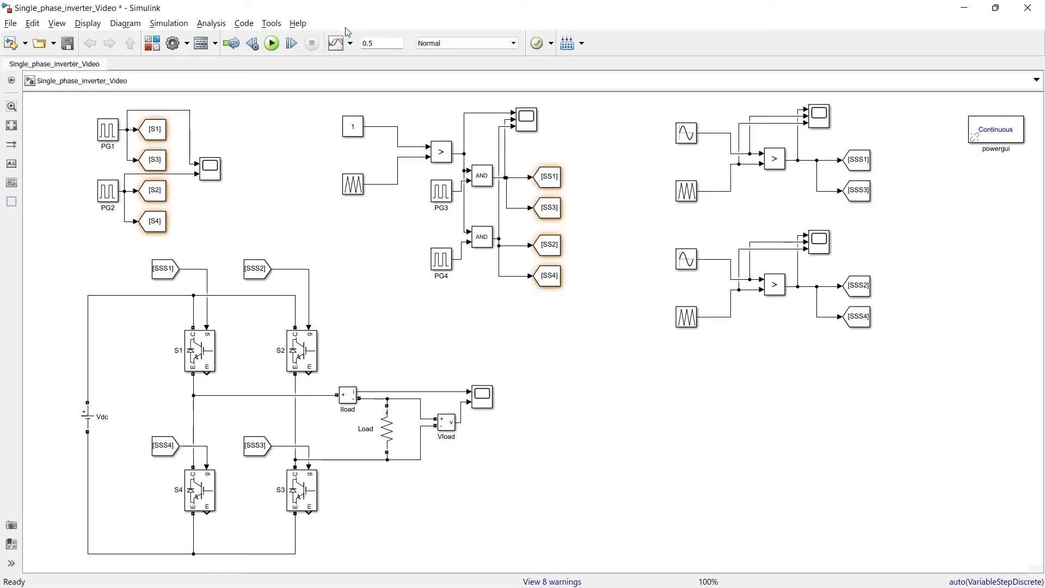
{"action": "left_click", "coordinate": [272, 43]}
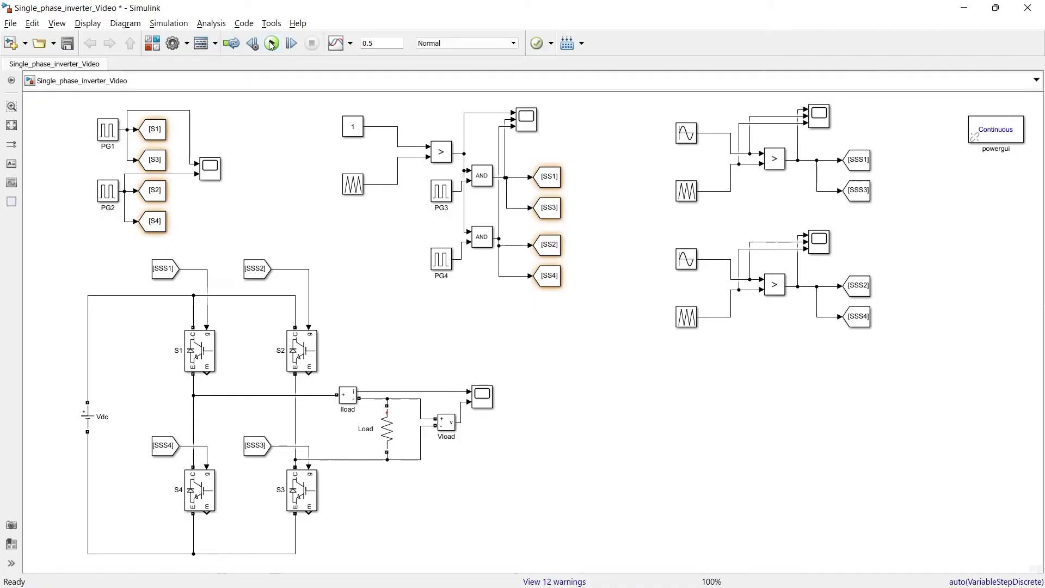
- Maximize Scope2 and zoom to the first 0.03 s to inspect pulses, sine and carrier
{"action": "left_click", "coordinate": [818, 120]}
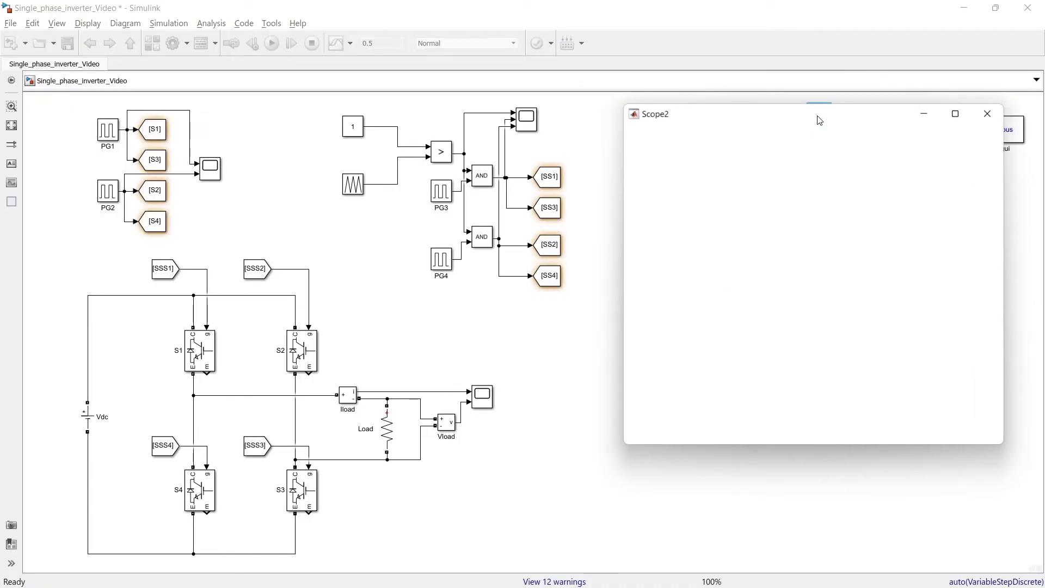
{"action": "left_click", "coordinate": [955, 113]}
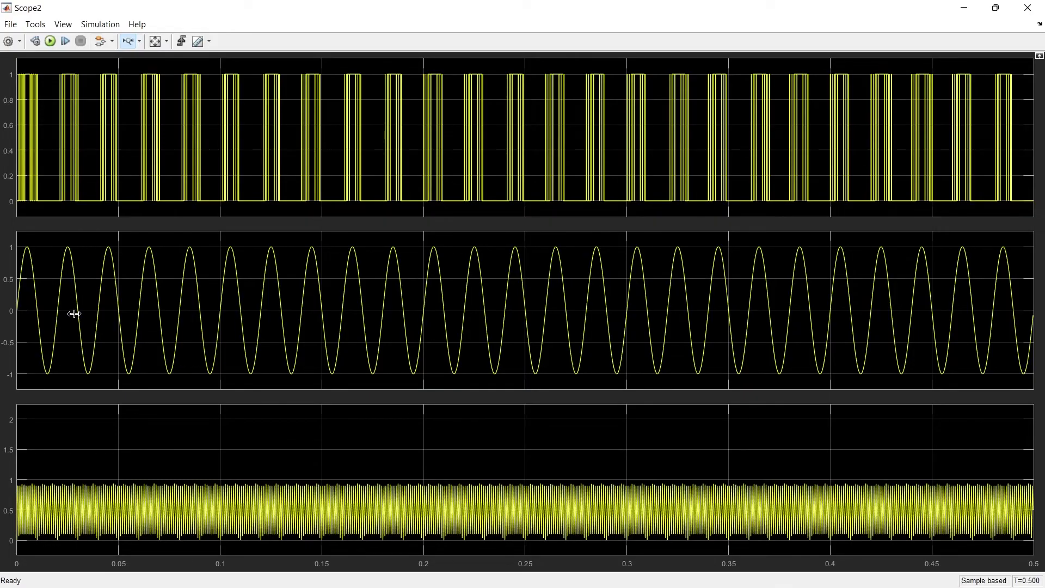
{"action": "left_click_drag", "start_coordinate": [74, 314], "coordinate": [17, 325]}
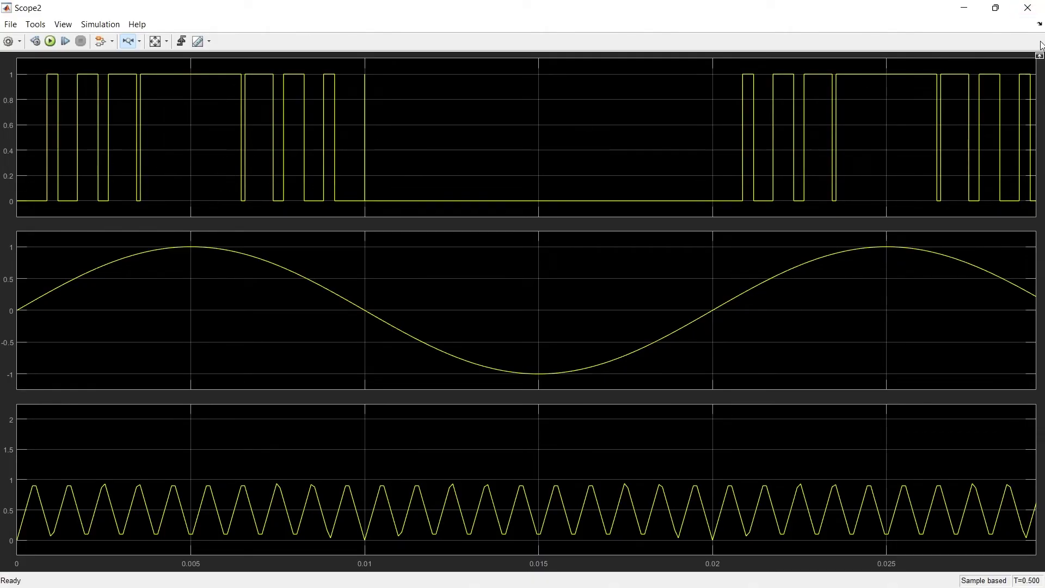
{"action": "left_click", "coordinate": [1027, 7]}
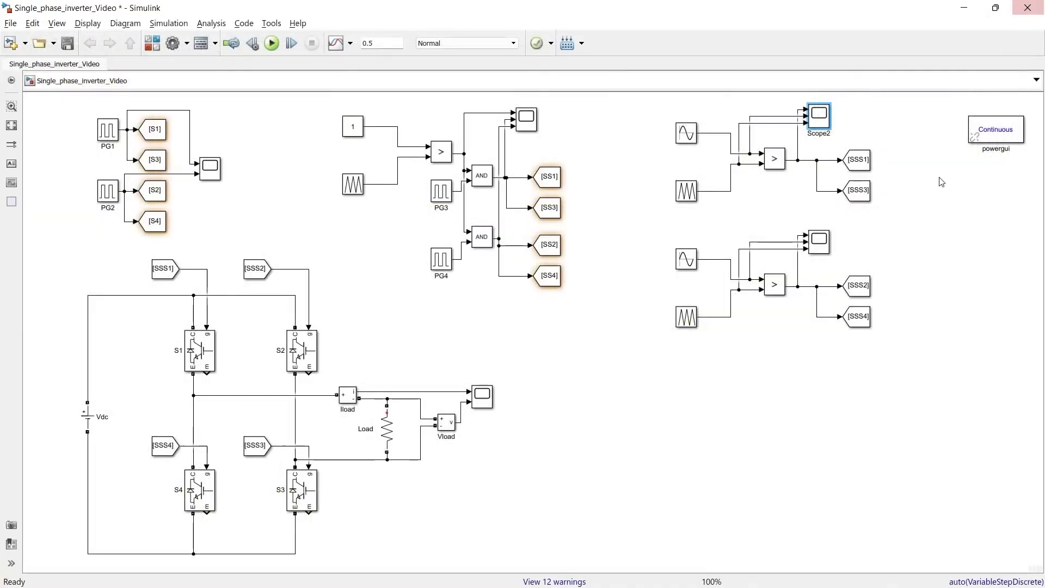
{"action": "double_click", "coordinate": [823, 246]}
{"action": "left_click", "coordinate": [954, 112]}
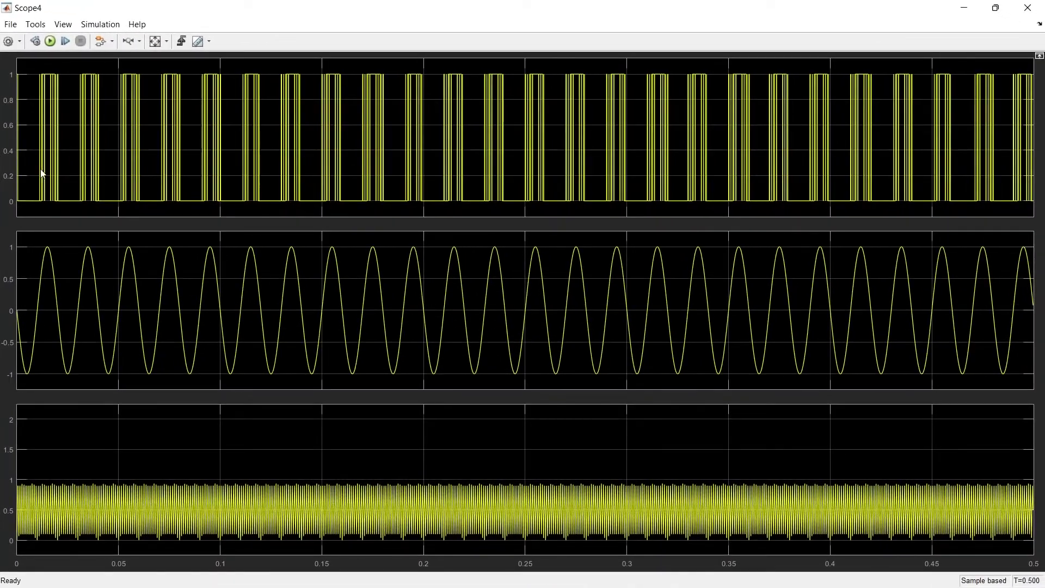
{"action": "left_click", "coordinate": [129, 45]}
{"action": "left_click_drag", "start_coordinate": [68, 125], "coordinate": [14, 197]}
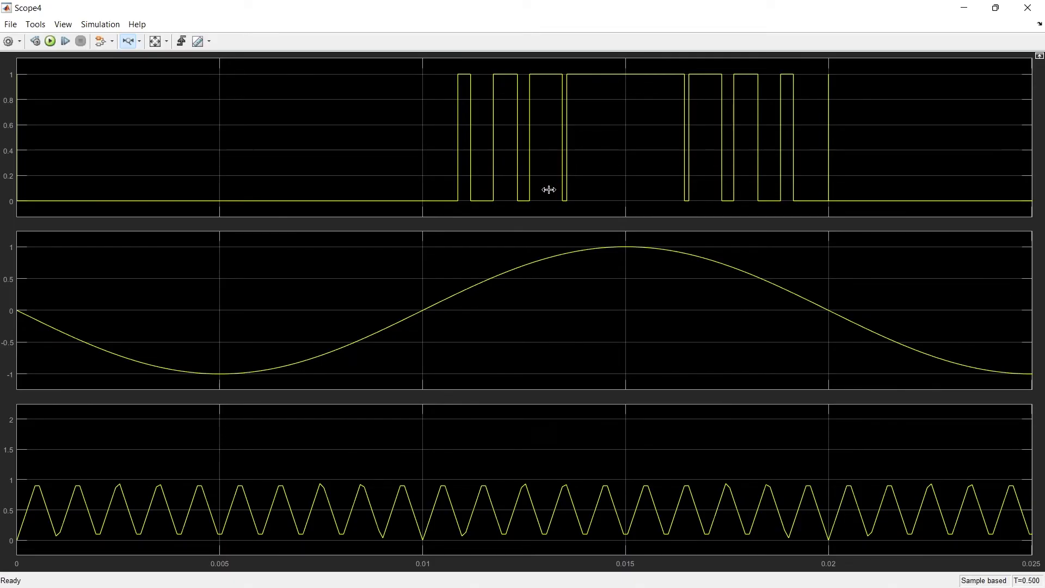
{"action": "left_click", "coordinate": [1027, 7]}
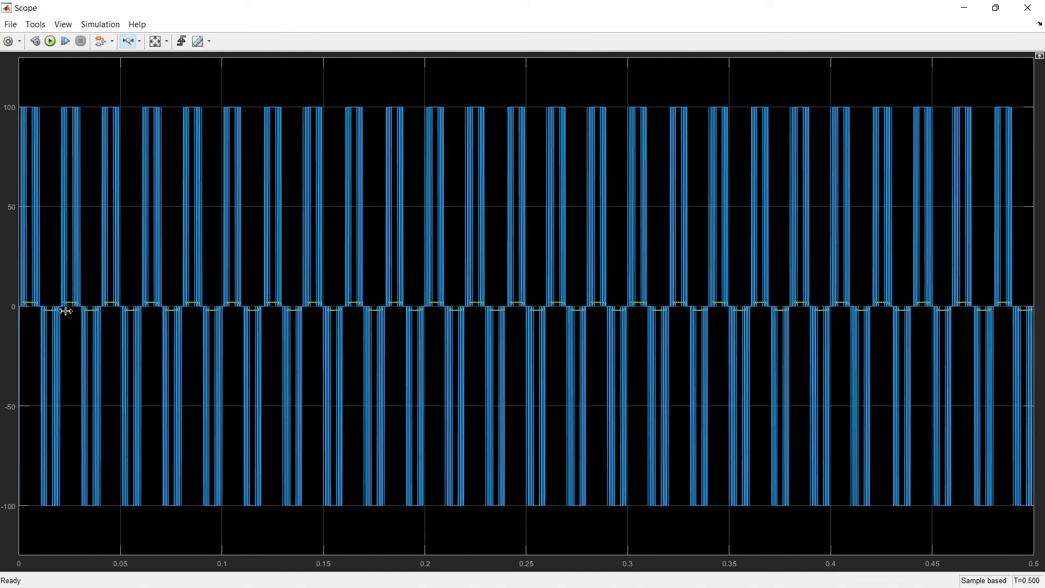
{"action": "left_click_drag", "start_coordinate": [67, 310], "coordinate": [3, 324]}
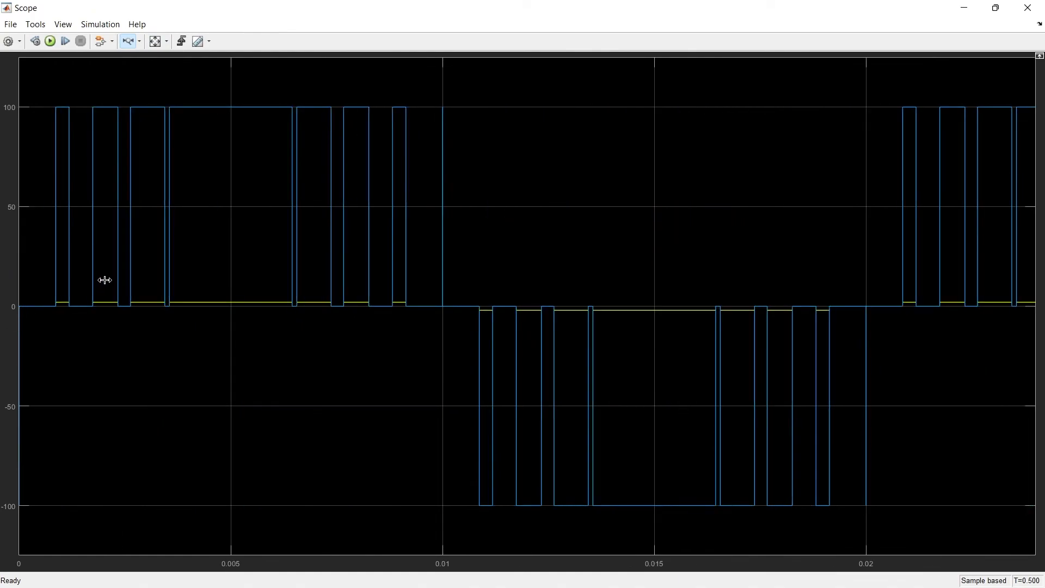